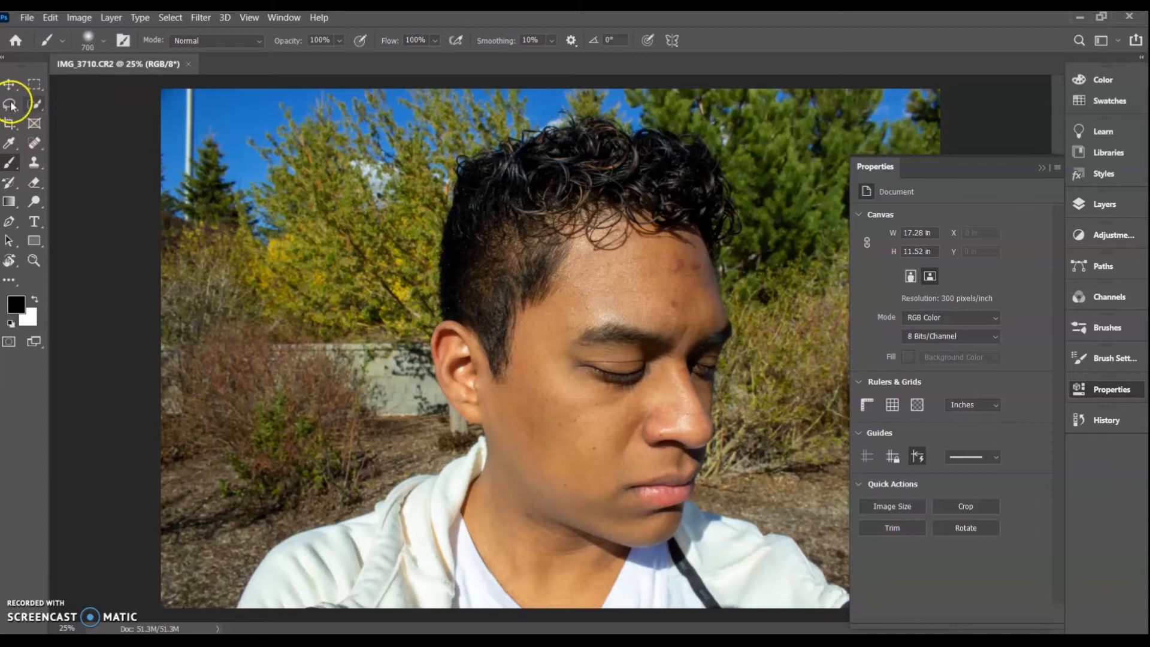
Step: Select the man's head and shoulders with the Quick Selection tool, subtracting the background areas beside the ear and above the hair
{"action": "left_click_drag", "start_coordinate": [606, 190], "coordinate": [596, 170]}
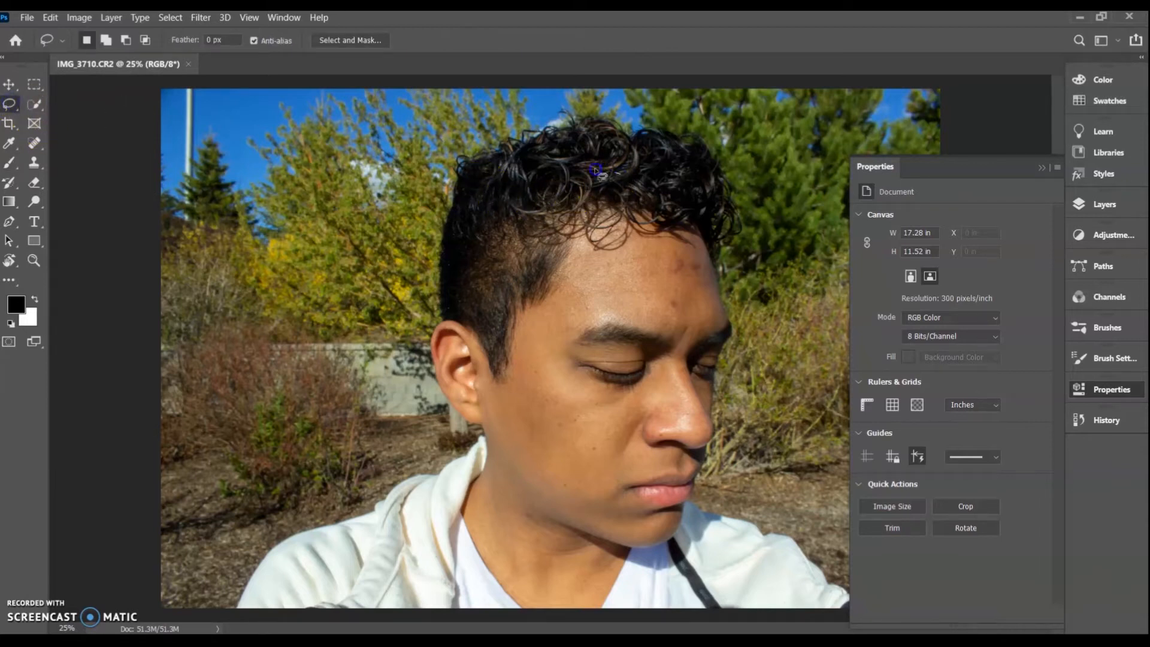
{"action": "left_click", "coordinate": [508, 241]}
{"action": "left_click", "coordinate": [34, 104]}
{"action": "mouse_move", "coordinate": [580, 180]}
{"action": "left_mouse_down"}
{"action": "mouse_move", "coordinate": [493, 189]}
{"action": "mouse_move", "coordinate": [478, 216]}
{"action": "mouse_move", "coordinate": [477, 301]}
{"action": "mouse_move", "coordinate": [589, 214]}
{"action": "left_mouse_up"}
{"action": "left_click_drag", "start_coordinate": [580, 158], "coordinate": [591, 145]}
{"action": "left_click_drag", "start_coordinate": [686, 157], "coordinate": [693, 168]}
{"action": "left_click_drag", "start_coordinate": [691, 227], "coordinate": [681, 294]}
{"action": "left_click_drag", "start_coordinate": [640, 391], "coordinate": [601, 481]}
{"action": "mouse_move", "coordinate": [485, 504]}
{"action": "left_mouse_down"}
{"action": "mouse_move", "coordinate": [445, 508]}
{"action": "mouse_move", "coordinate": [354, 566]}
{"action": "mouse_move", "coordinate": [512, 567]}
{"action": "mouse_move", "coordinate": [714, 596]}
{"action": "mouse_move", "coordinate": [735, 588]}
{"action": "mouse_move", "coordinate": [721, 565]}
{"action": "left_mouse_up"}
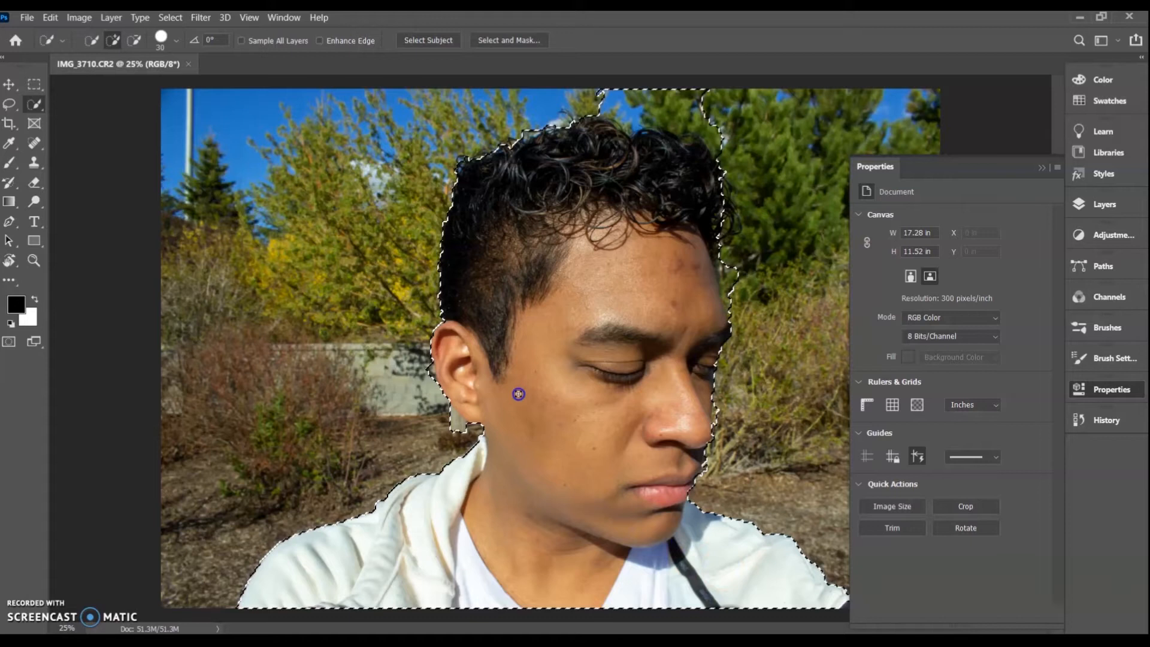
{"action": "left_click", "coordinate": [457, 425], "text": "alt"}
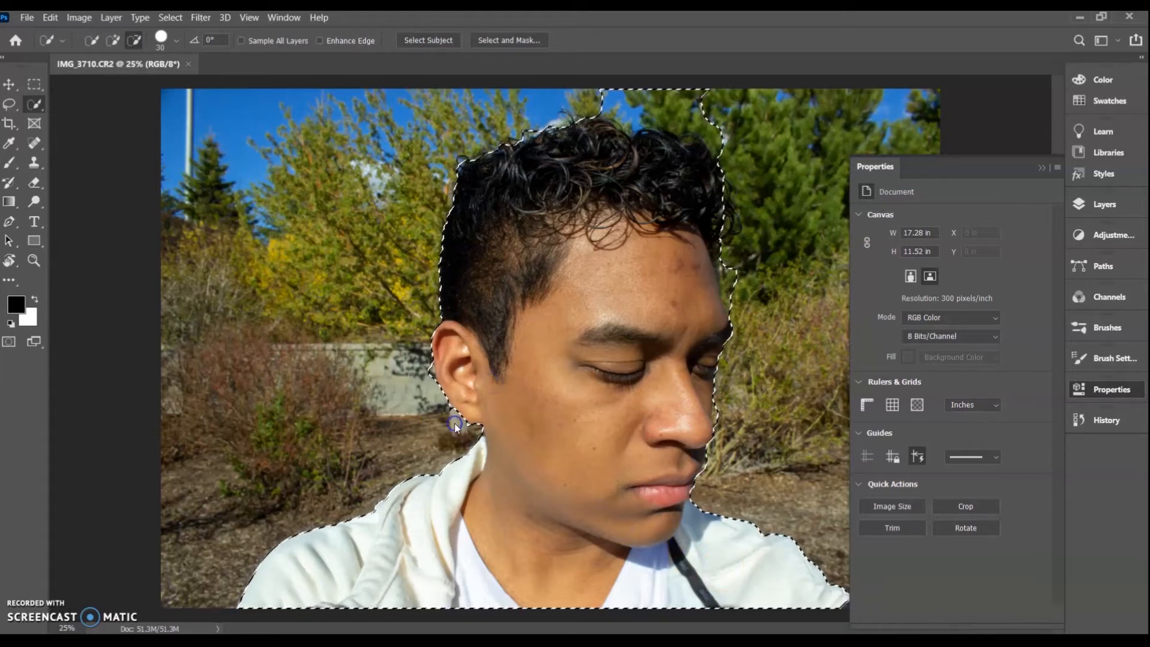
{"action": "mouse_move", "coordinate": [628, 98]}
{"action": "left_mouse_down"}
{"action": "mouse_move", "coordinate": [650, 94]}
{"action": "mouse_move", "coordinate": [719, 134]}
{"action": "left_mouse_up"}
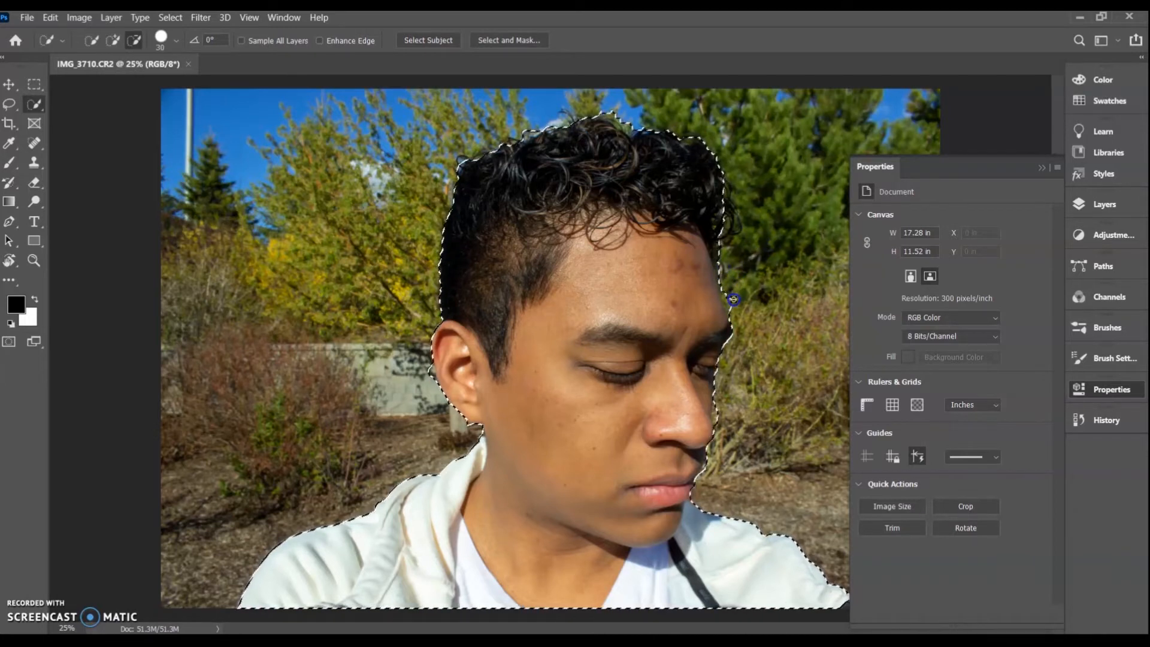
Step: Create a blank white 1592 x 734 px document at 72 pixels/inch
{"action": "left_click", "coordinate": [28, 20]}
{"action": "left_click", "coordinate": [54, 40]}
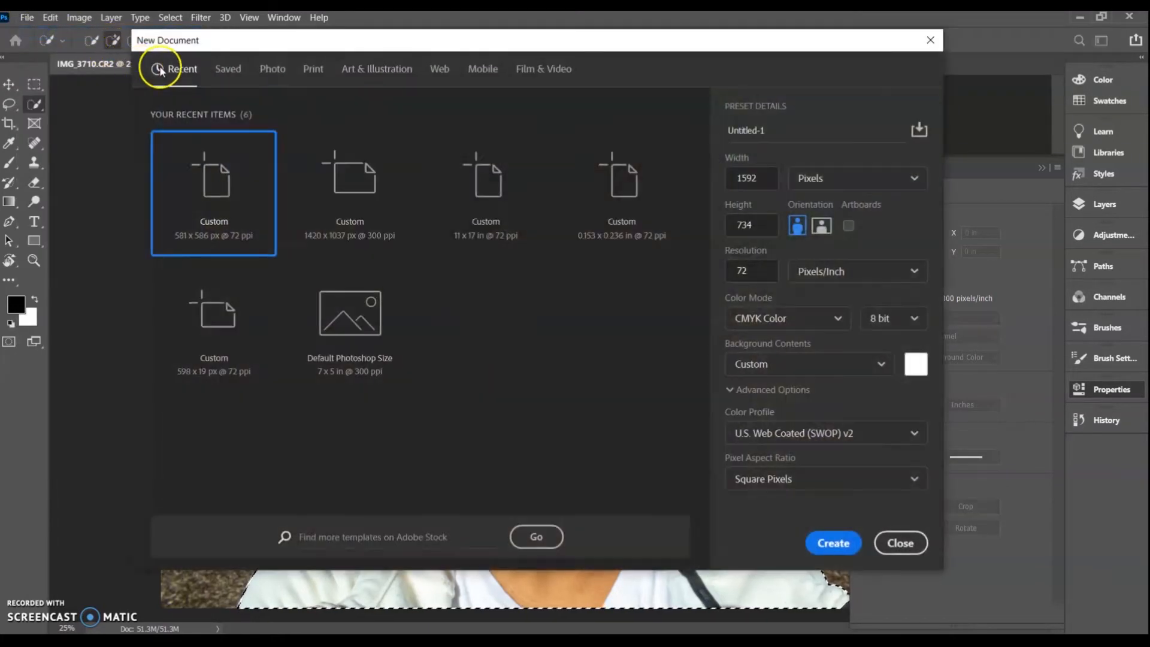
{"action": "left_click", "coordinate": [842, 541]}
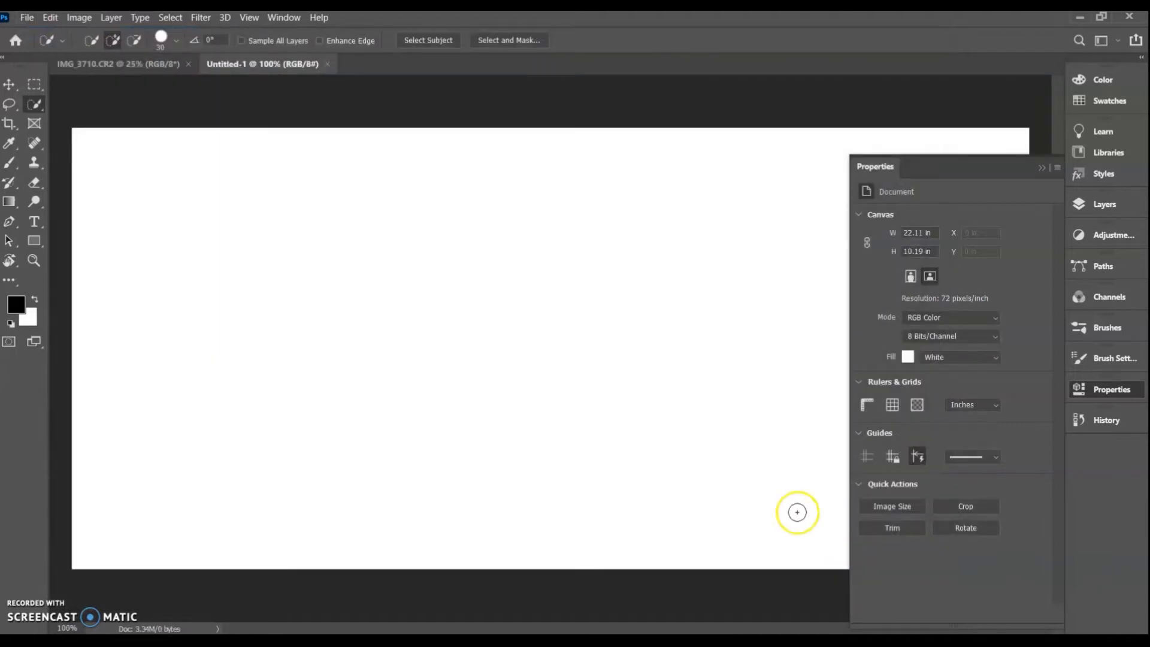
Step: Move the selected portrait from IMG_3710.CR2 into the new Untitled-1 document as its own layer
{"action": "left_click", "coordinate": [154, 70]}
{"action": "left_click", "coordinate": [9, 84]}
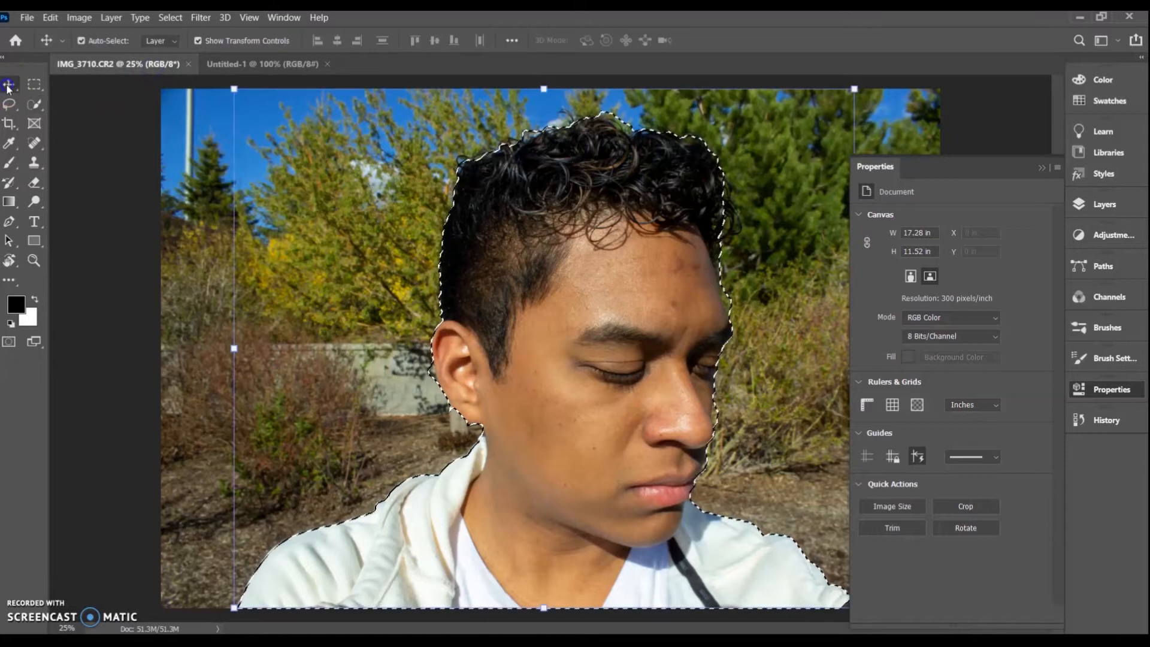
{"action": "left_click_drag", "start_coordinate": [607, 368], "coordinate": [300, 61]}
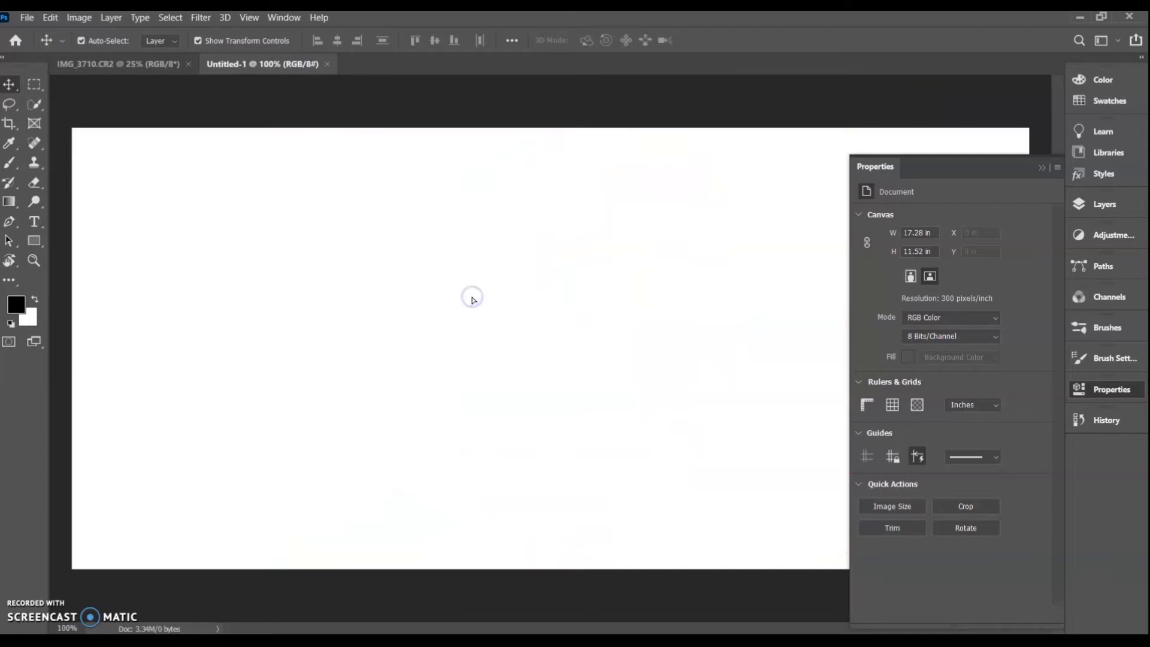
{"action": "left_click_drag", "start_coordinate": [472, 298], "coordinate": [491, 298]}
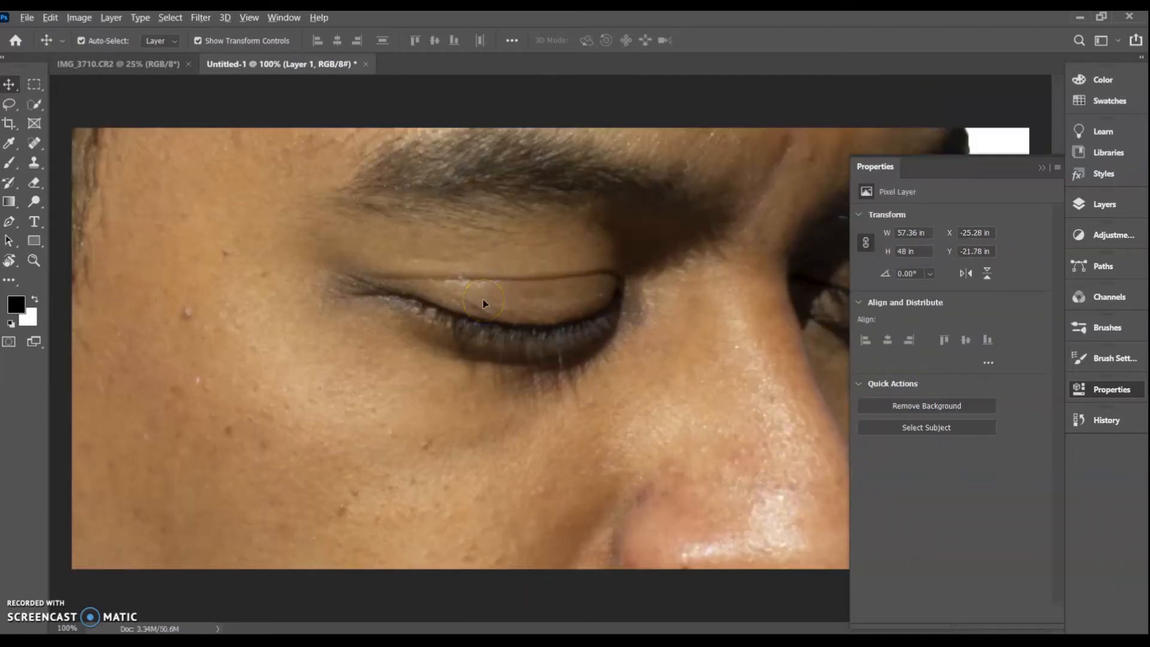
Step: Scale the oversized portrait layer down to about 14% and rest it on the canvas's lower edge
{"action": "scroll", "coordinate": [483, 300], "scroll_direction": "down", "scroll_amount": 3}
{"action": "left_click_drag", "start_coordinate": [563, 349], "coordinate": [534, 420]}
{"action": "left_click_drag", "start_coordinate": [694, 249], "coordinate": [540, 495]}
{"action": "key", "text": "ctrl+t"}
{"action": "scroll", "coordinate": [623, 274], "scroll_direction": "down", "scroll_amount": 3}
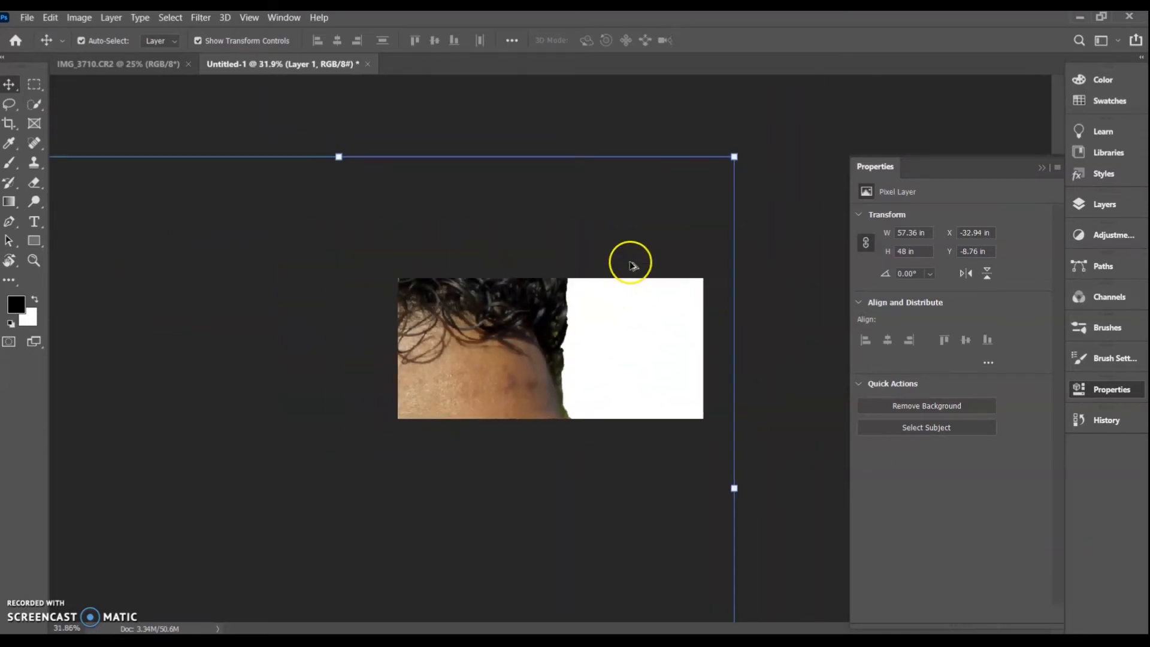
{"action": "left_click_drag", "start_coordinate": [733, 157], "coordinate": [383, 467]}
{"action": "left_click_drag", "start_coordinate": [294, 515], "coordinate": [689, 223]}
{"action": "left_click_drag", "start_coordinate": [762, 170], "coordinate": [578, 329]}
{"action": "scroll", "coordinate": [518, 421], "scroll_direction": "up", "scroll_amount": 3}
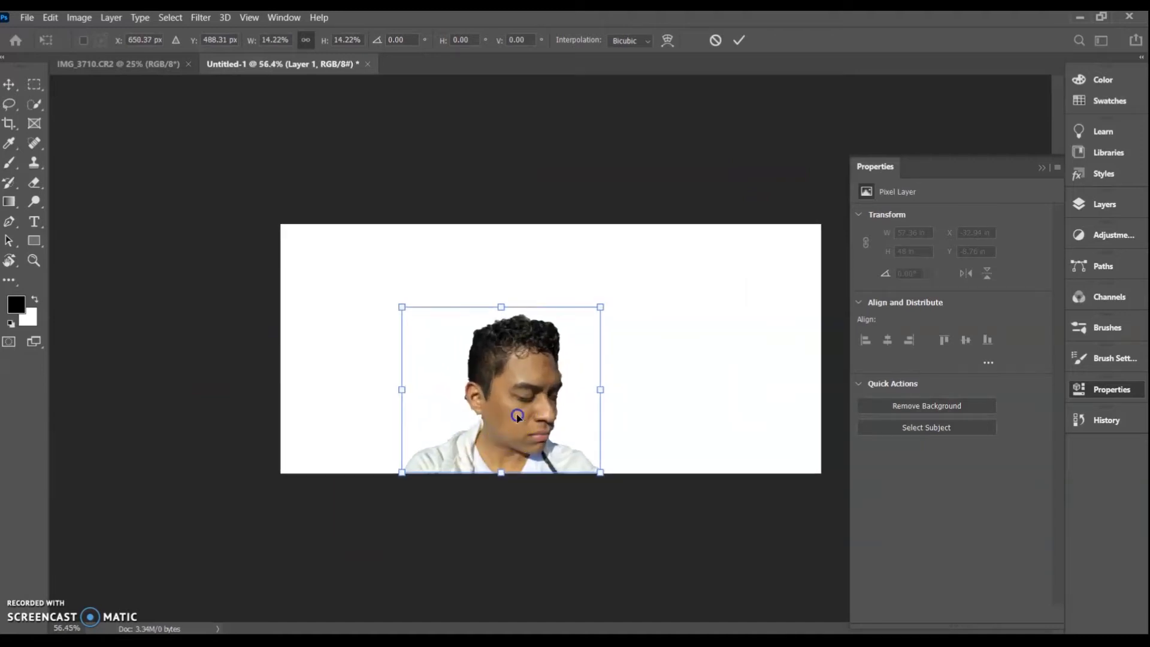
Step: Enlarge the portrait to about 21.3% so it fills the canvas height, shift it slightly left, and apply the transform
{"action": "left_click_drag", "start_coordinate": [600, 307], "coordinate": [702, 223]}
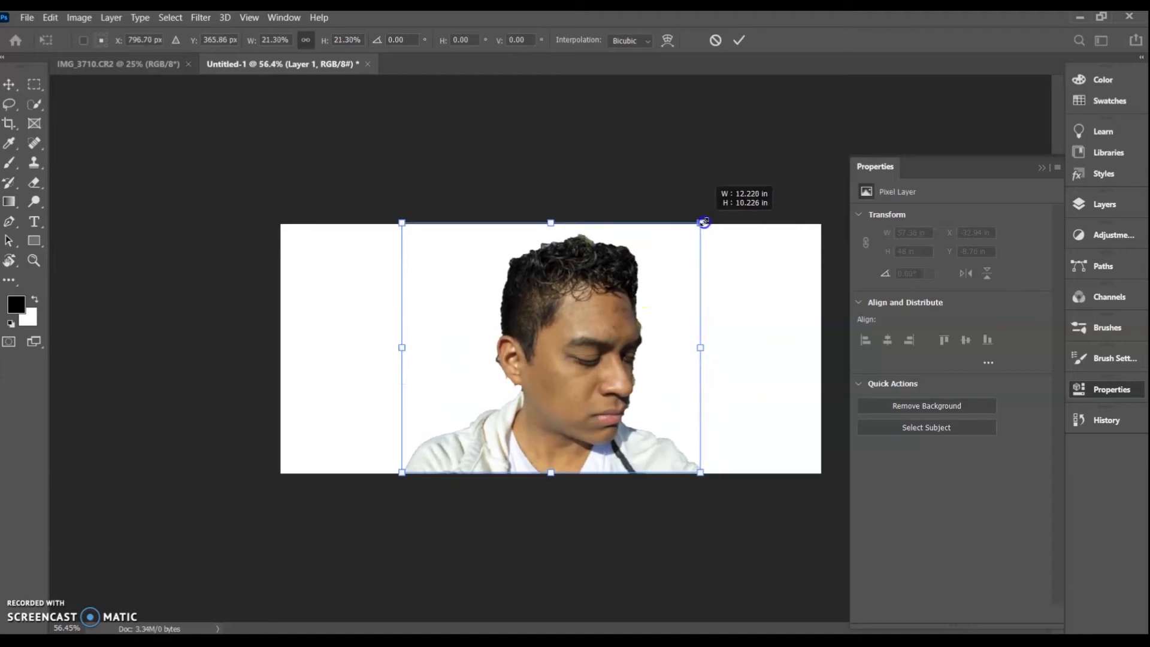
{"action": "left_click_drag", "start_coordinate": [578, 350], "coordinate": [561, 351]}
{"action": "scroll", "coordinate": [586, 379], "scroll_direction": "up", "scroll_amount": 3}
{"action": "scroll", "coordinate": [587, 381], "scroll_direction": "up", "scroll_amount": 3}
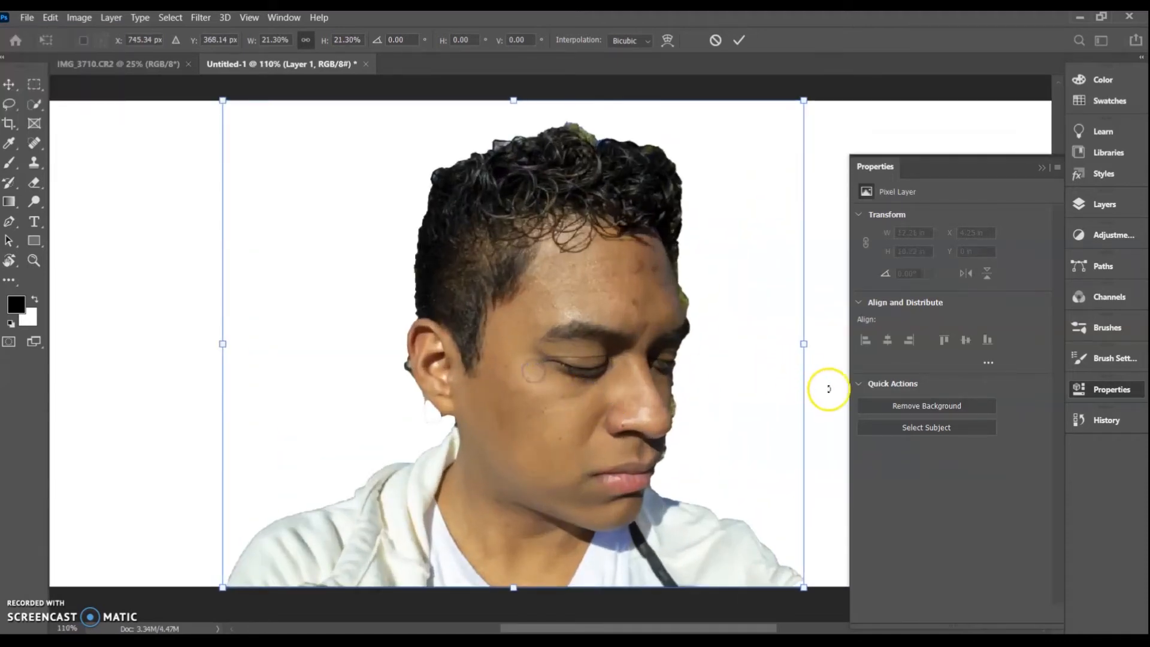
{"action": "key", "text": "Return"}
Step: Add a Levels adjustment layer above the portrait with input levels 19, 0.97 and 216
{"action": "left_click", "coordinate": [1082, 204]}
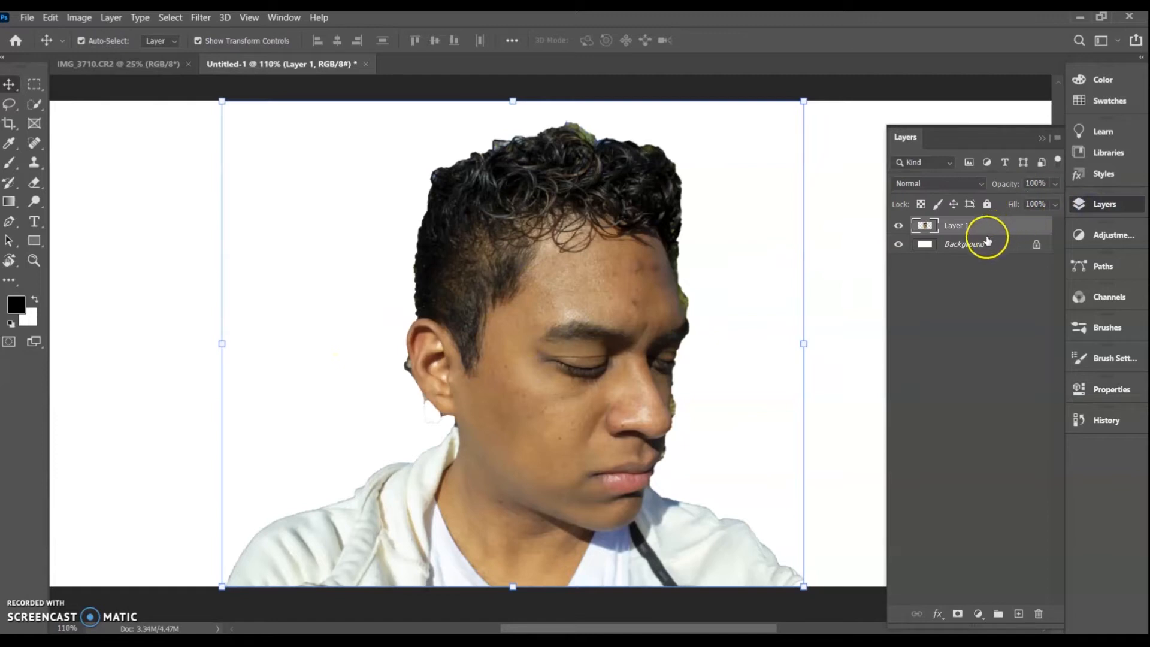
{"action": "left_click", "coordinate": [978, 614]}
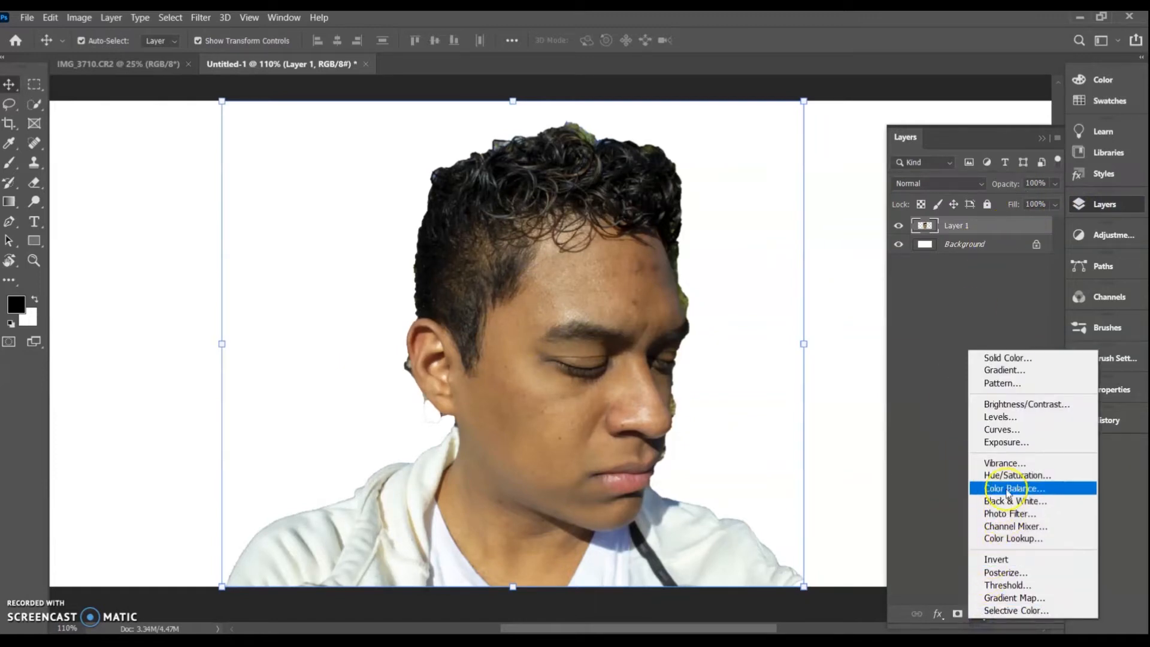
{"action": "left_click", "coordinate": [1000, 418]}
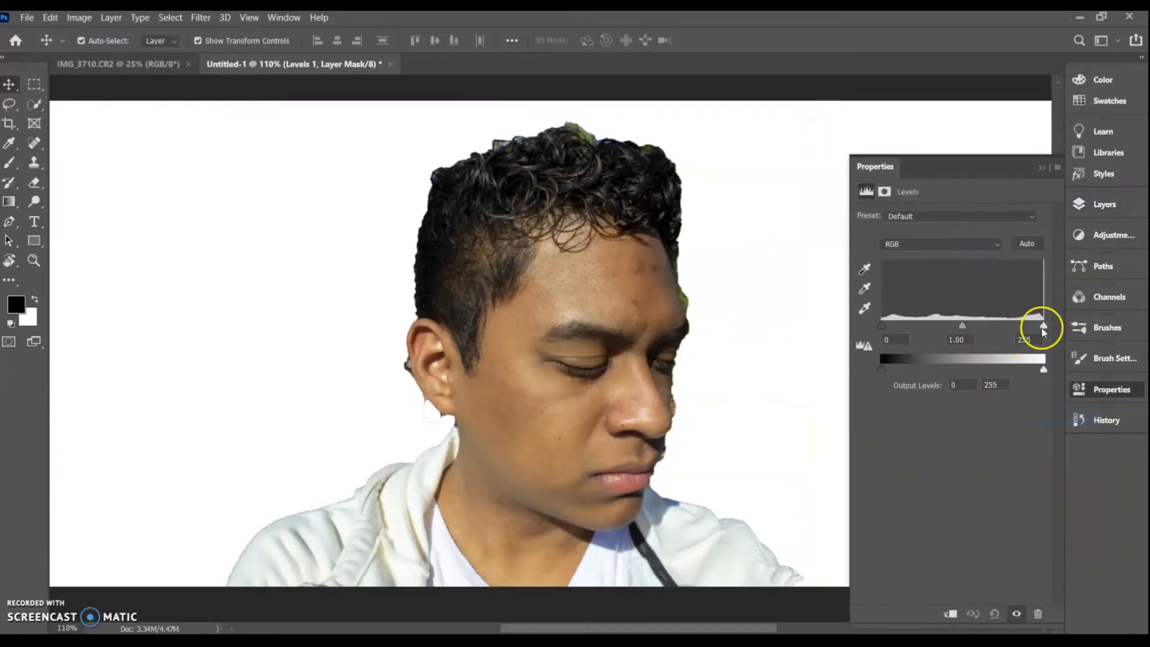
{"action": "left_click_drag", "start_coordinate": [1040, 331], "coordinate": [1024, 329]}
{"action": "left_click", "coordinate": [888, 328]}
{"action": "left_click_drag", "start_coordinate": [884, 329], "coordinate": [1019, 327]}
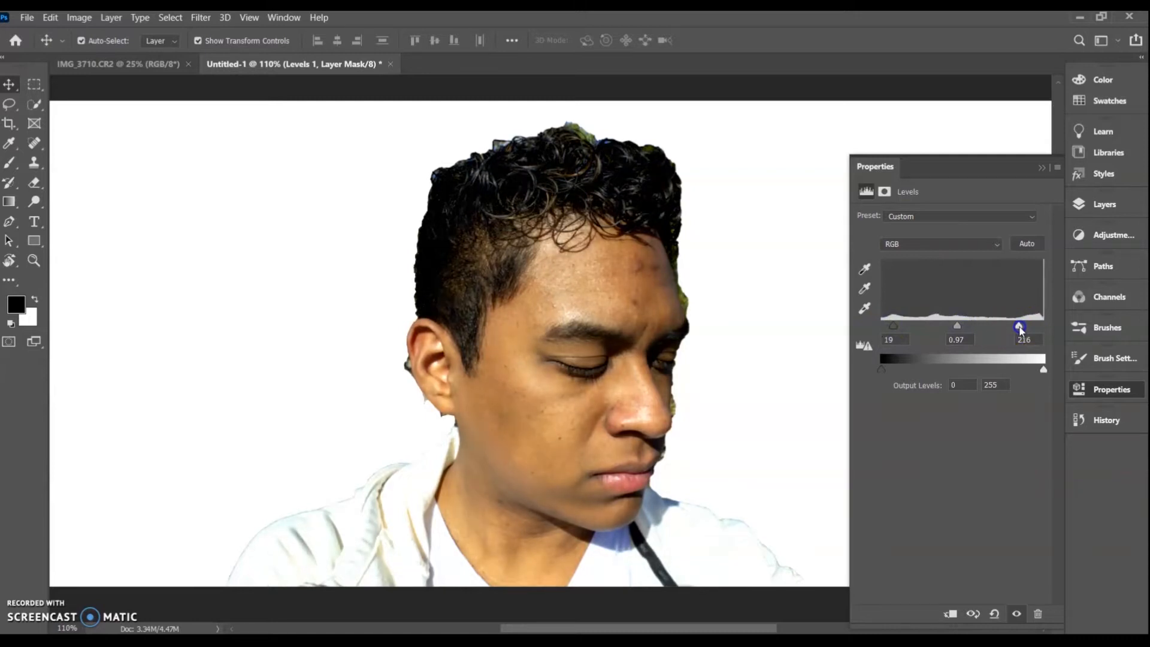
Step: Duplicate the portrait's Layer 1
{"action": "left_click", "coordinate": [1110, 211]}
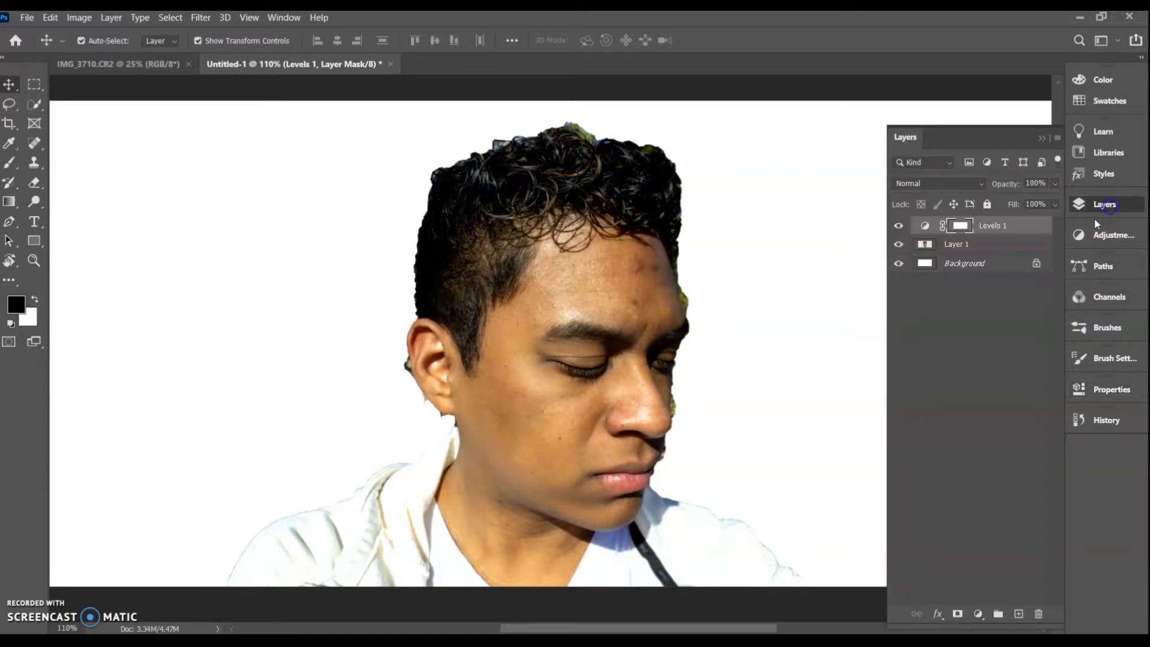
{"action": "left_click", "coordinate": [970, 245]}
{"action": "key", "text": "ctrl+j"}
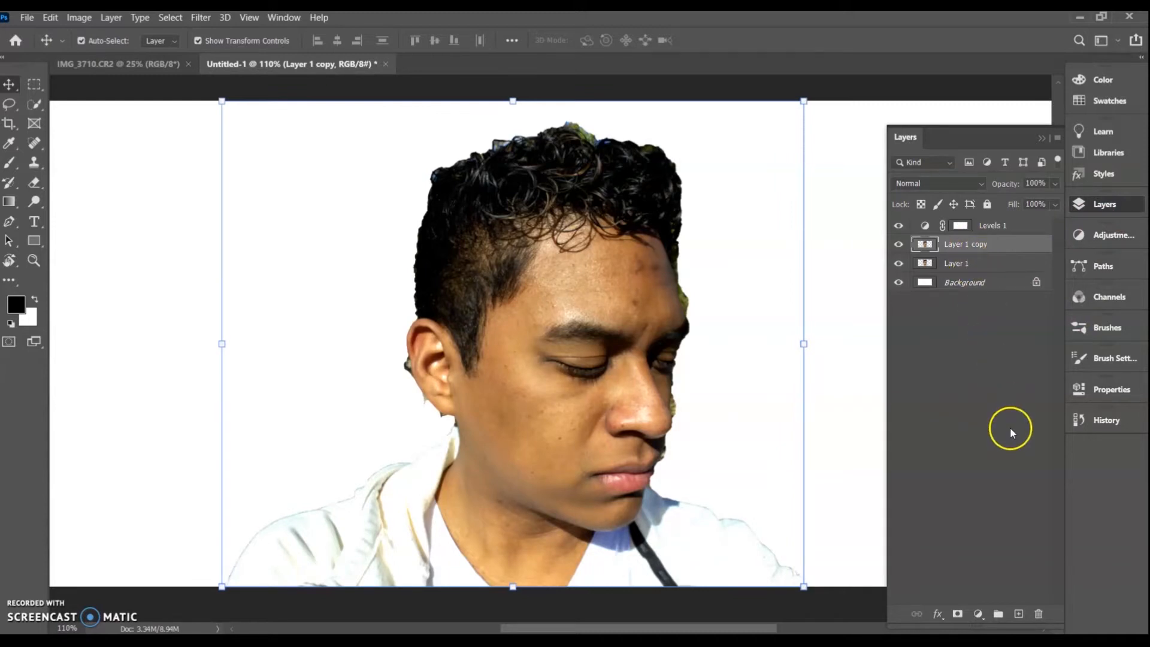
Step: Add a Hue/Saturation adjustment layer above the duplicated portrait and set Saturation to -100
{"action": "left_click", "coordinate": [979, 614]}
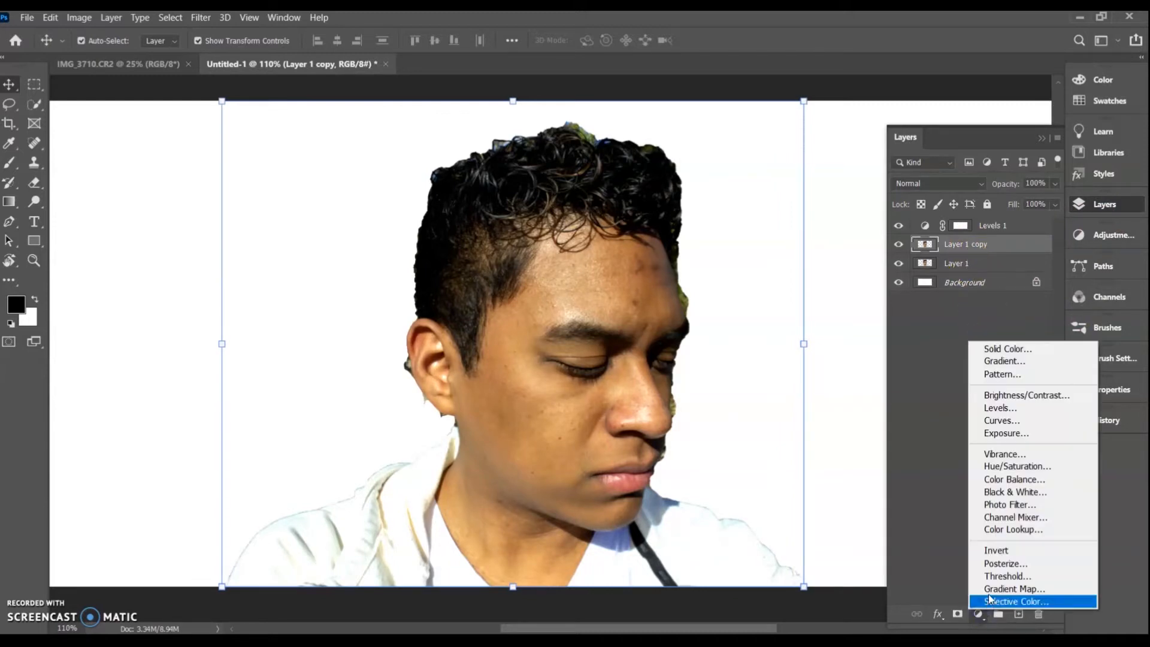
{"action": "left_click", "coordinate": [1017, 466]}
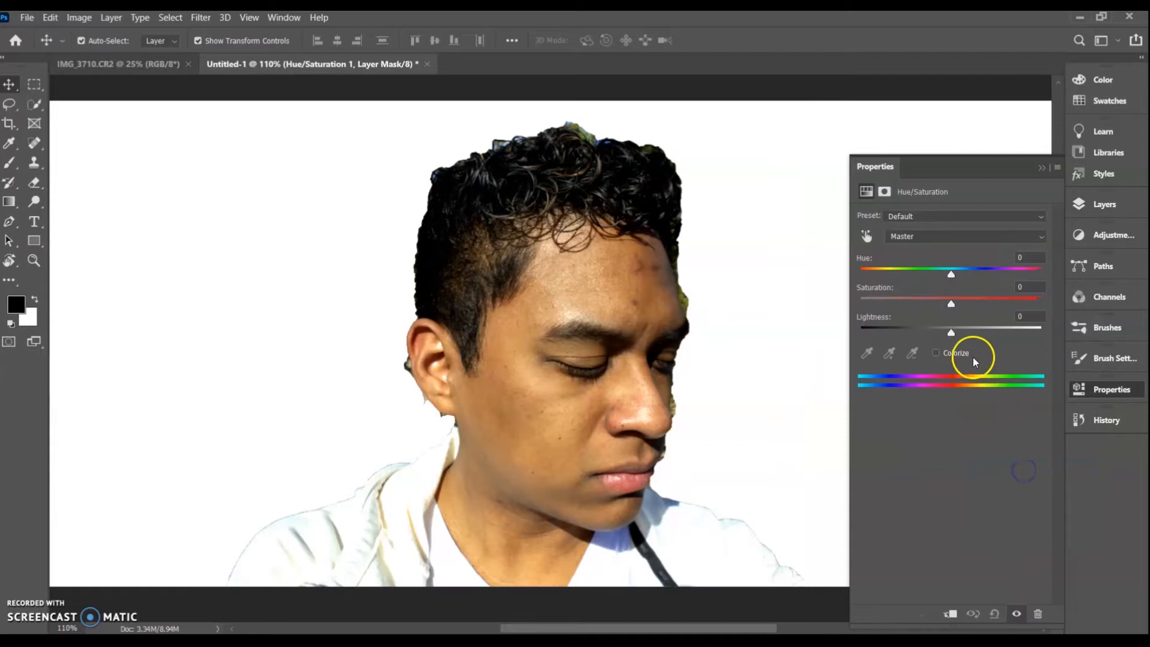
{"action": "left_click_drag", "start_coordinate": [953, 309], "coordinate": [850, 308]}
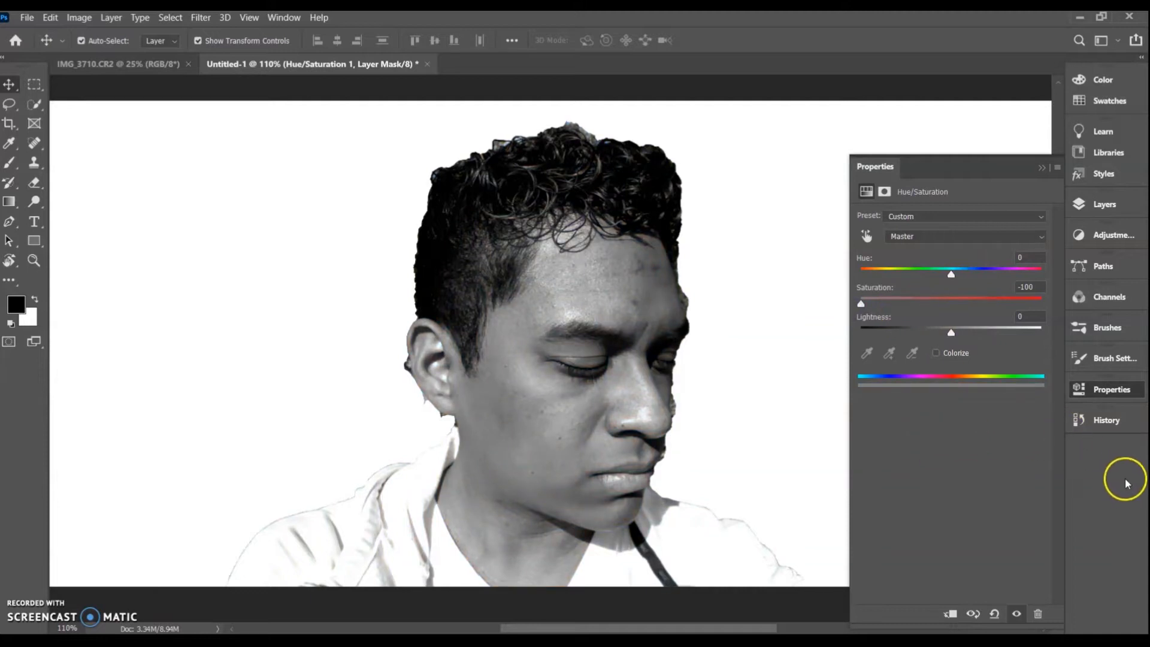
Step: Add a Threshold adjustment layer above Layer 1 copy and set its threshold level to 91
{"action": "left_click", "coordinate": [1040, 168]}
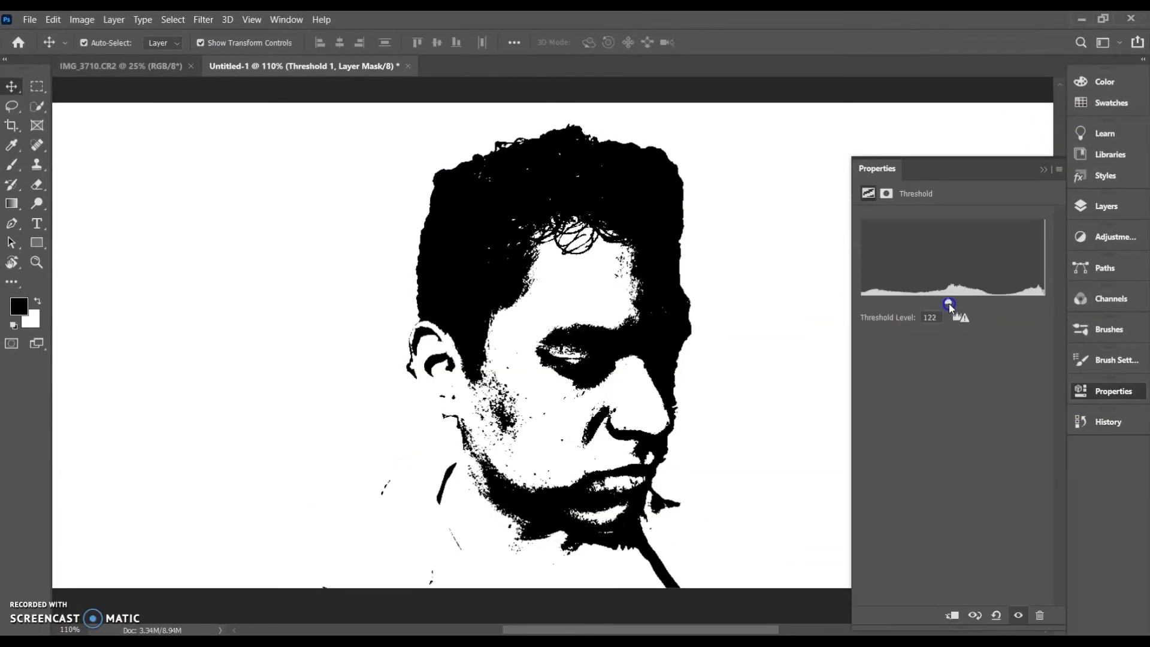
{"action": "left_click_drag", "start_coordinate": [949, 304], "coordinate": [927, 310]}
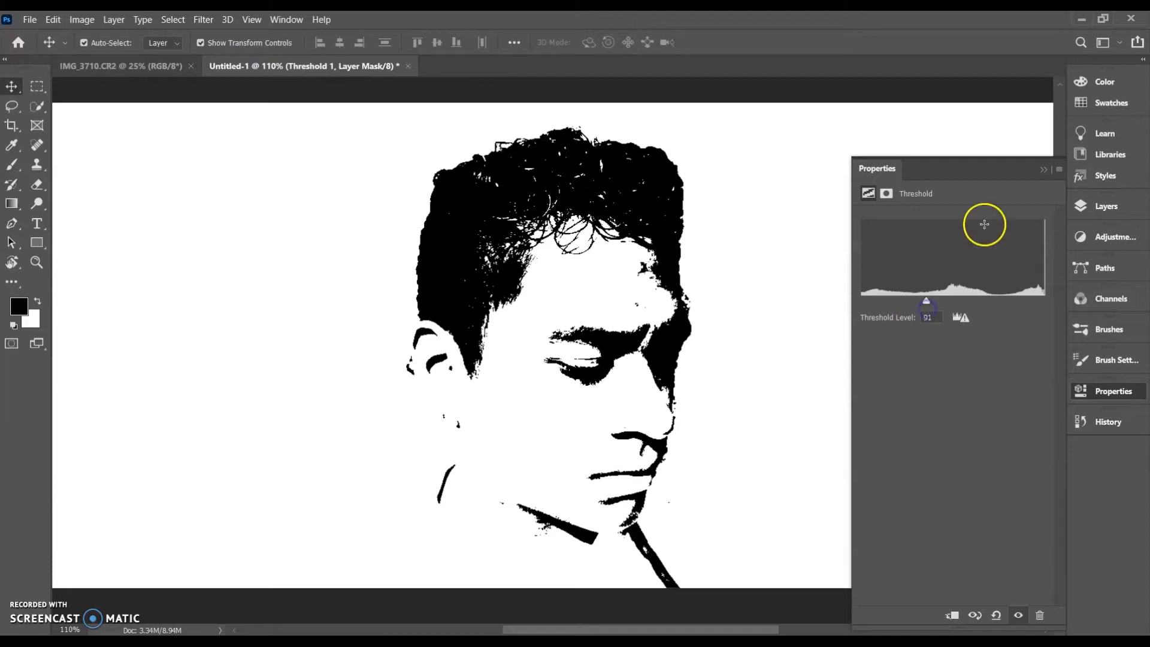
{"action": "left_click", "coordinate": [1043, 169]}
Step: Add a dark red Solid Color fill layer directly above the Threshold layer
{"action": "left_click", "coordinate": [1106, 206]}
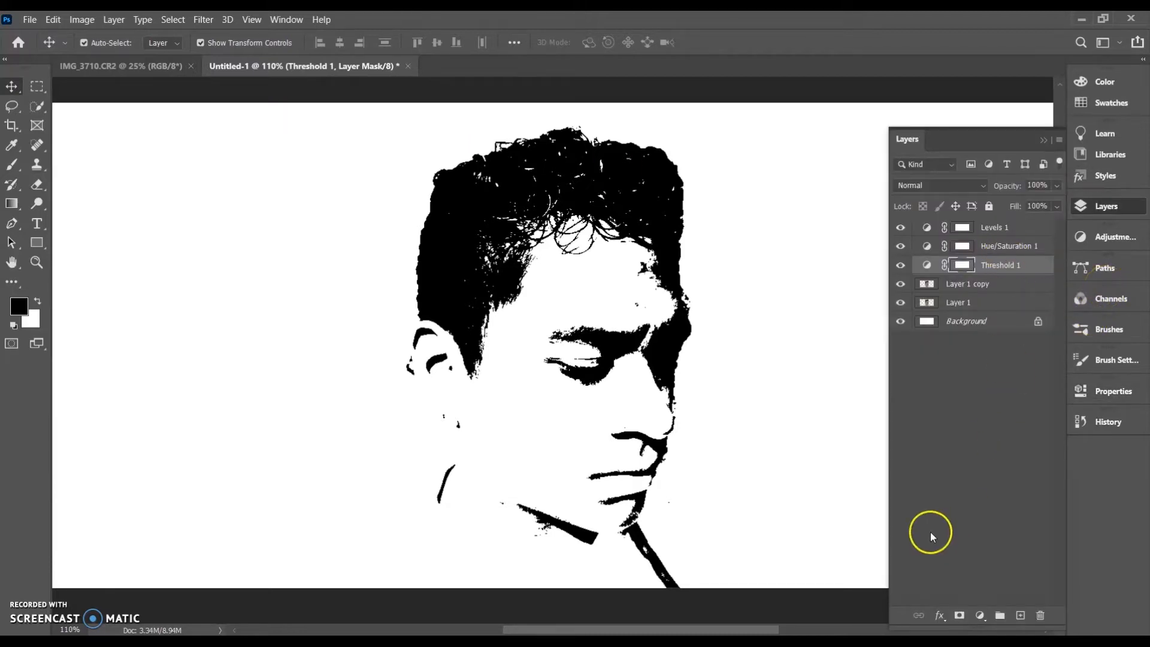
{"action": "left_click", "coordinate": [980, 615]}
{"action": "left_click", "coordinate": [1007, 351]}
{"action": "left_click_drag", "start_coordinate": [538, 215], "coordinate": [561, 205]}
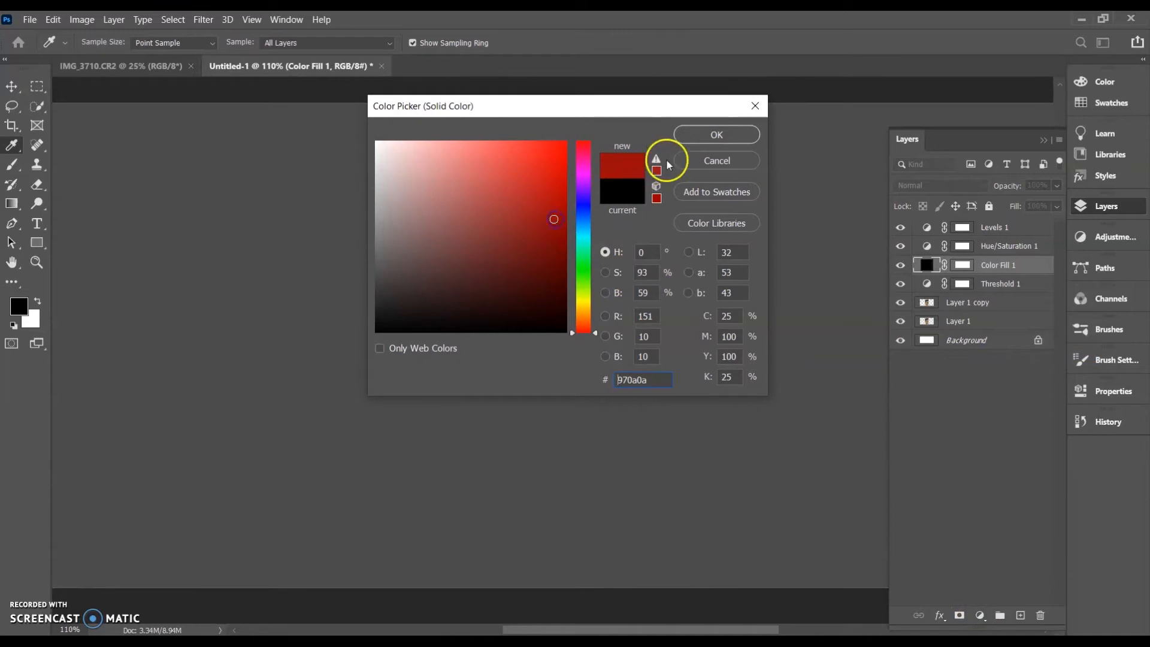
{"action": "left_click", "coordinate": [713, 137]}
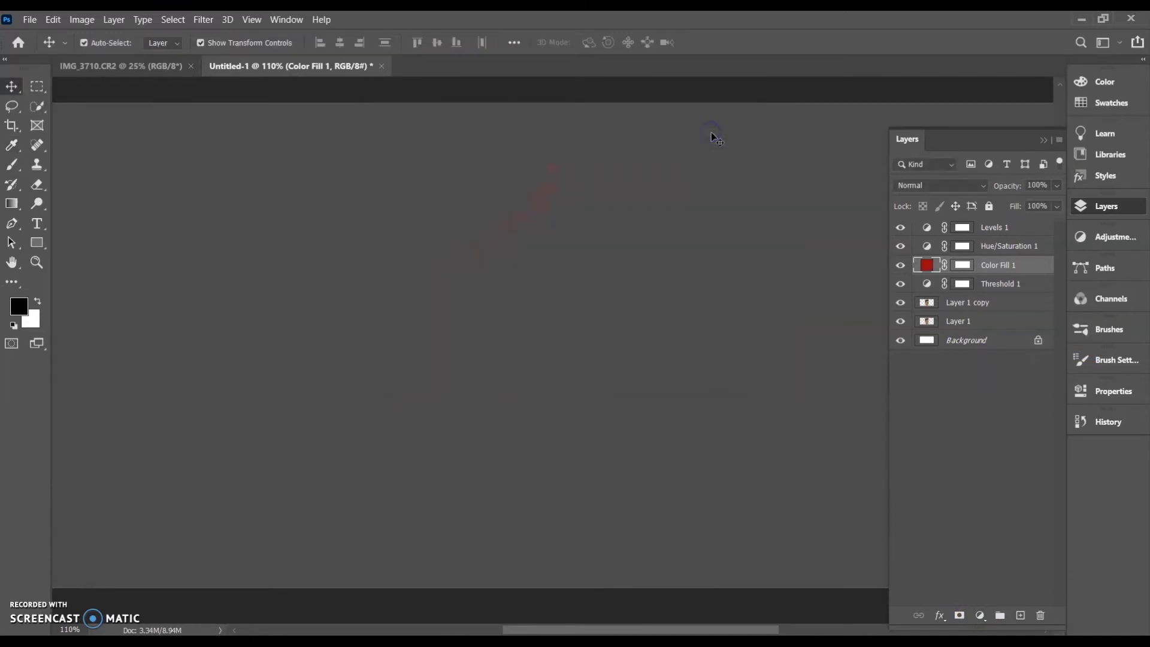
Step: Move the red fill layer above the Hue/Saturation layer and set its opacity to 60%
{"action": "left_click_drag", "start_coordinate": [933, 270], "coordinate": [985, 244]}
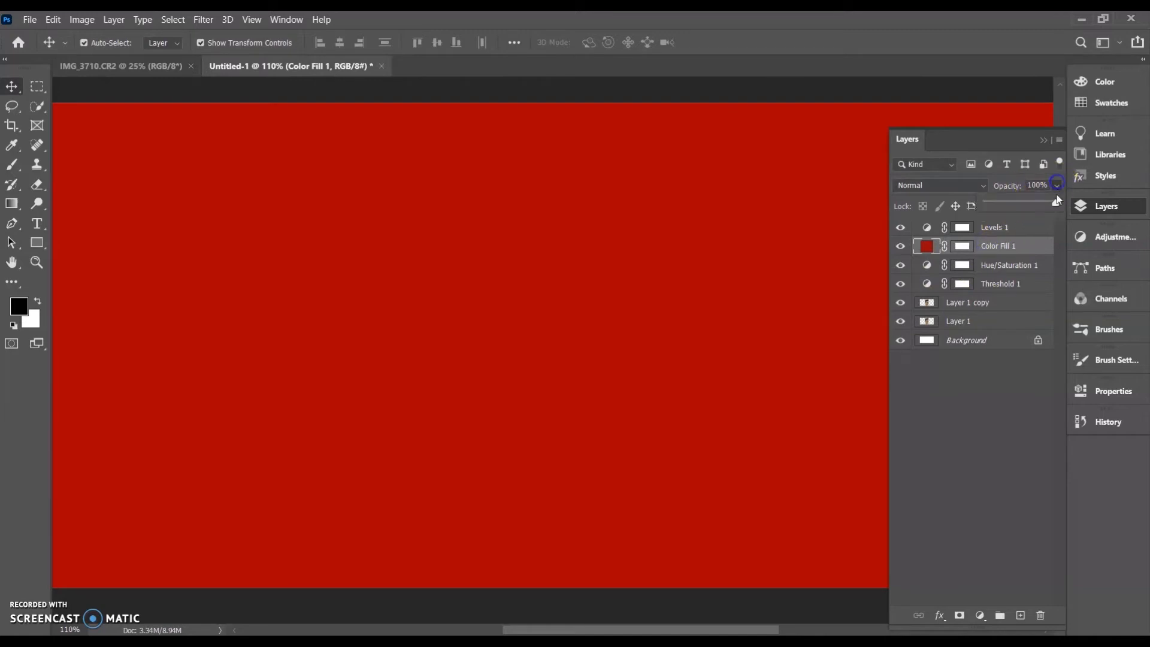
{"action": "left_click_drag", "start_coordinate": [1013, 212], "coordinate": [1030, 205]}
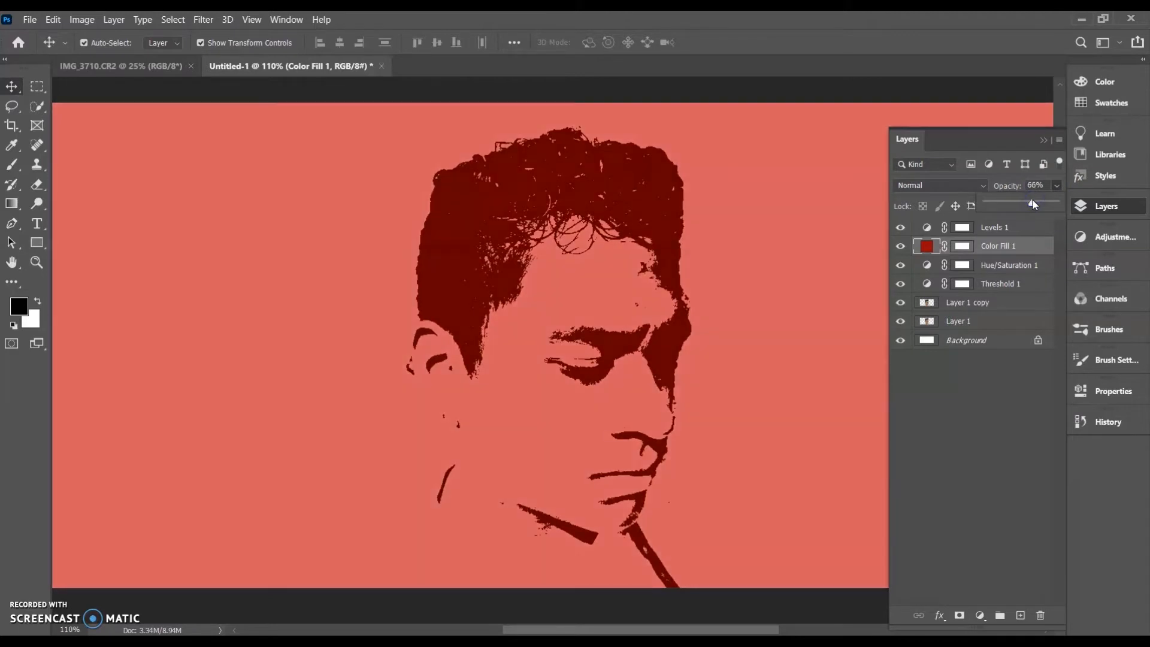
{"action": "left_click_drag", "start_coordinate": [1032, 204], "coordinate": [1029, 205]}
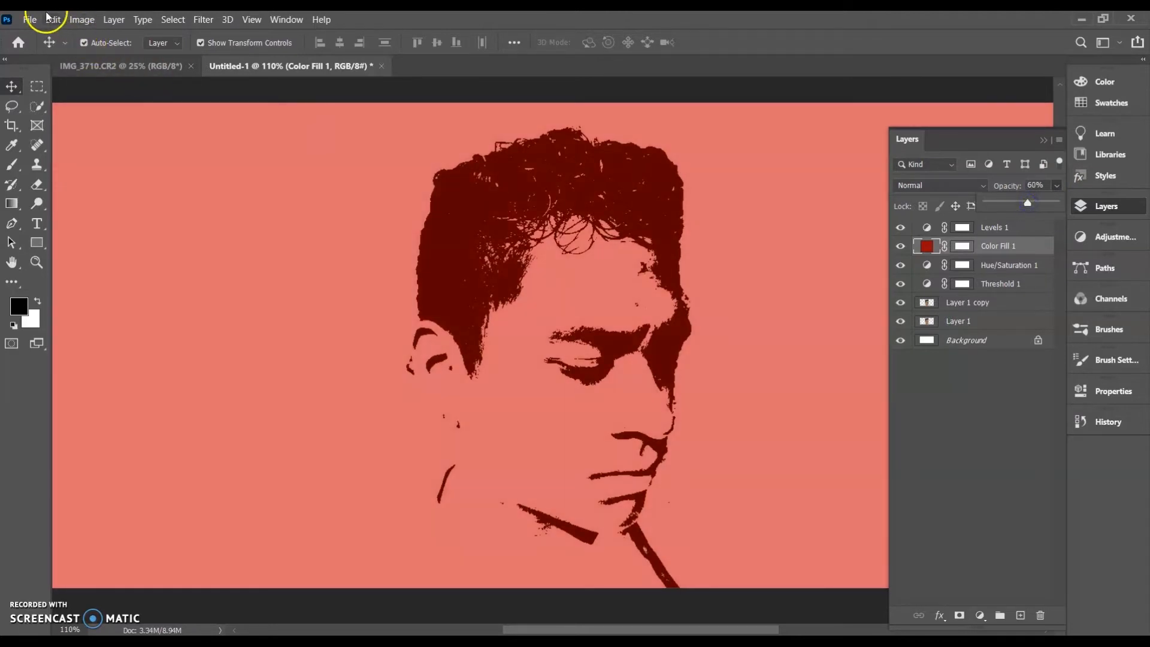
Step: Save the red-tinted portrait as a JPEG named Untitled-1.jpg
{"action": "left_click", "coordinate": [29, 19]}
{"action": "left_click", "coordinate": [66, 192]}
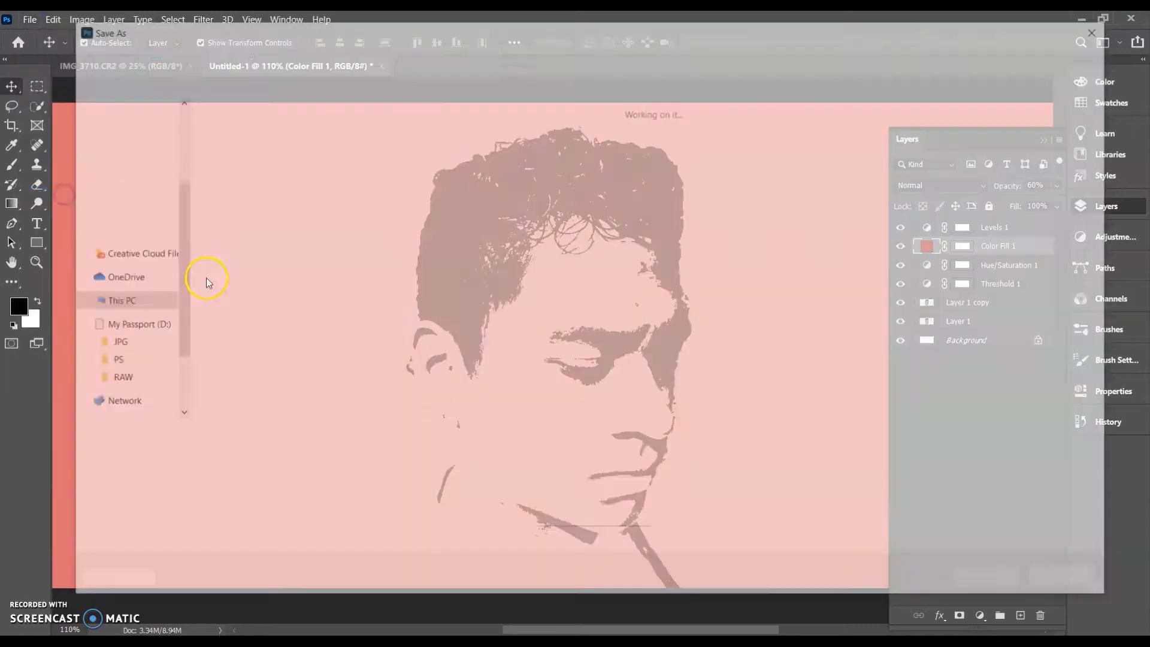
{"action": "left_click", "coordinate": [216, 456]}
{"action": "left_click", "coordinate": [207, 298]}
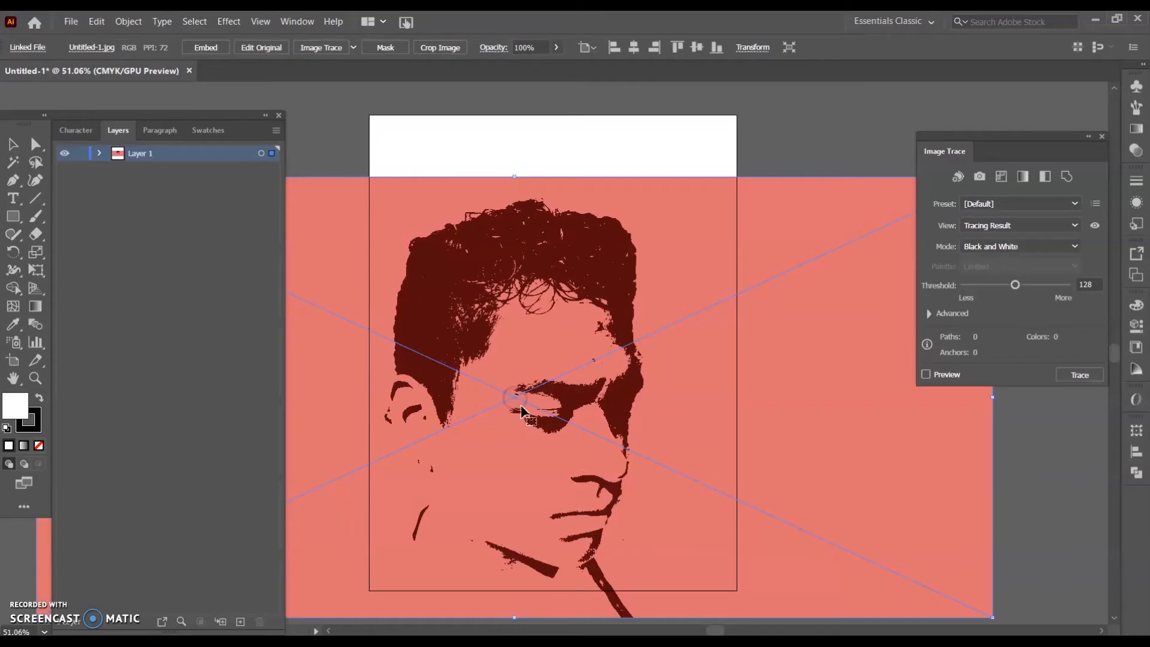
Step: Crop the linked portrait image around the head to 9.7917 in wide by 10.1806 in high
{"action": "mouse_move", "coordinate": [527, 392]}
{"action": "left_mouse_down"}
{"action": "mouse_move", "coordinate": [531, 365]}
{"action": "mouse_move", "coordinate": [535, 398]}
{"action": "left_mouse_up"}
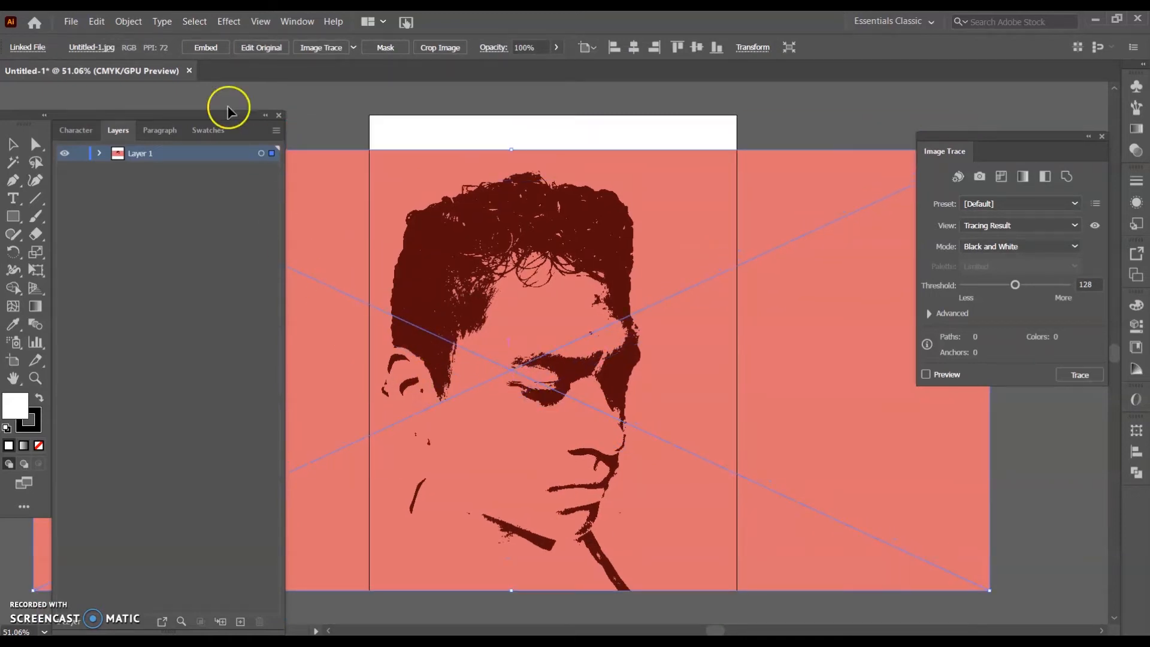
{"action": "left_click", "coordinate": [128, 22]}
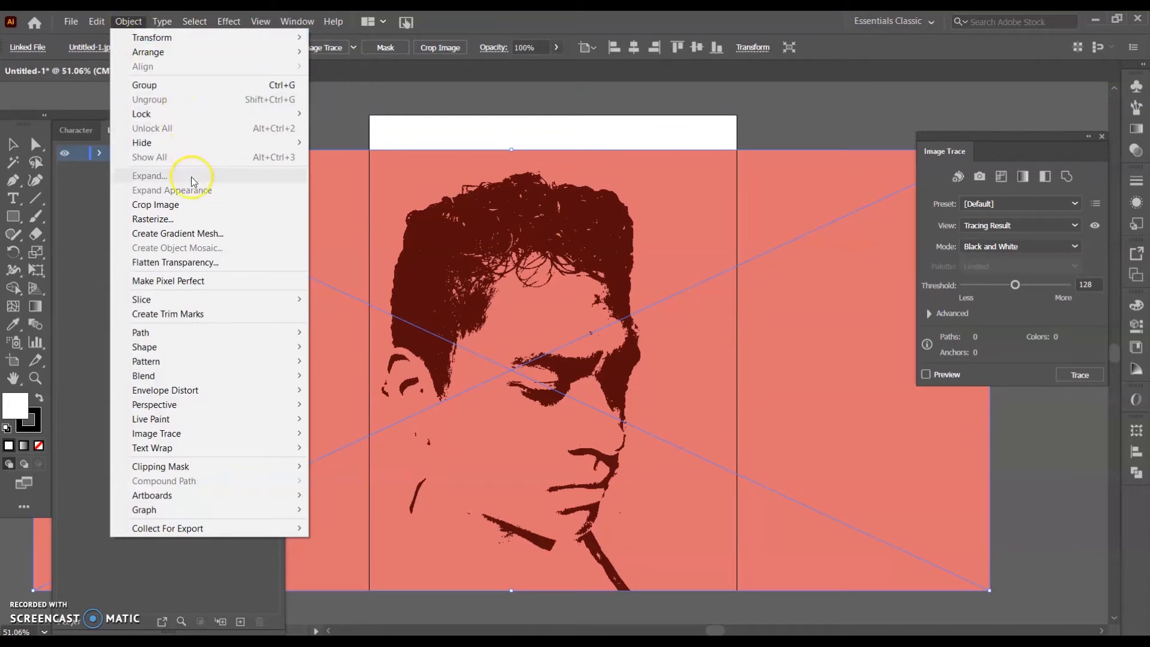
{"action": "left_click", "coordinate": [185, 201]}
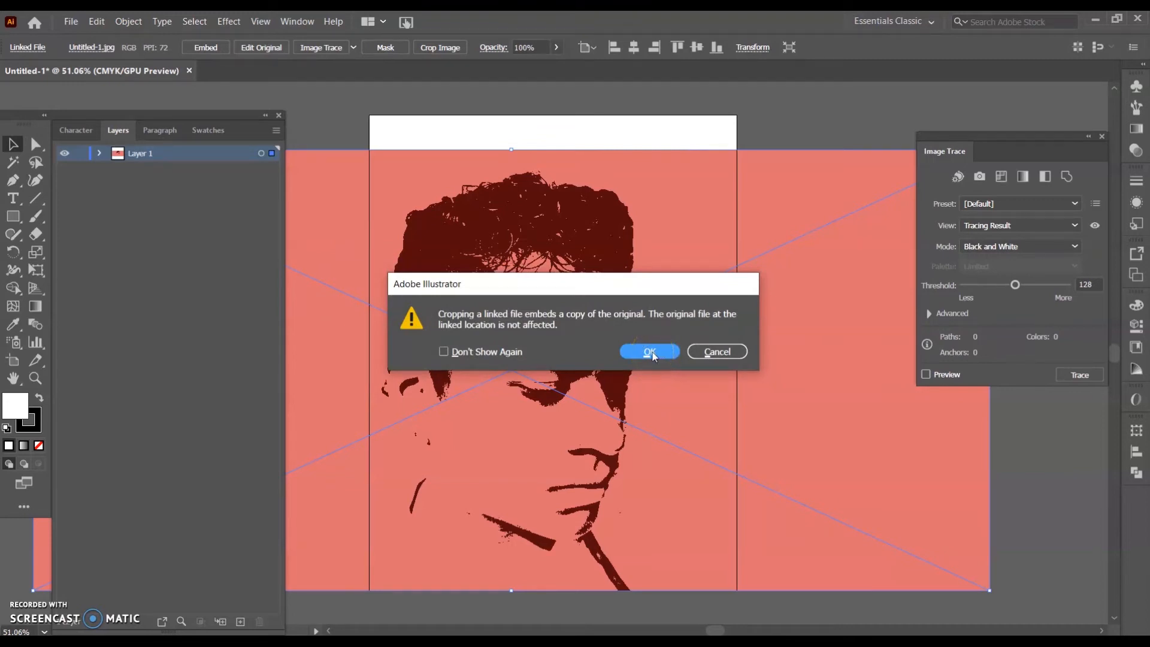
{"action": "left_click", "coordinate": [652, 353]}
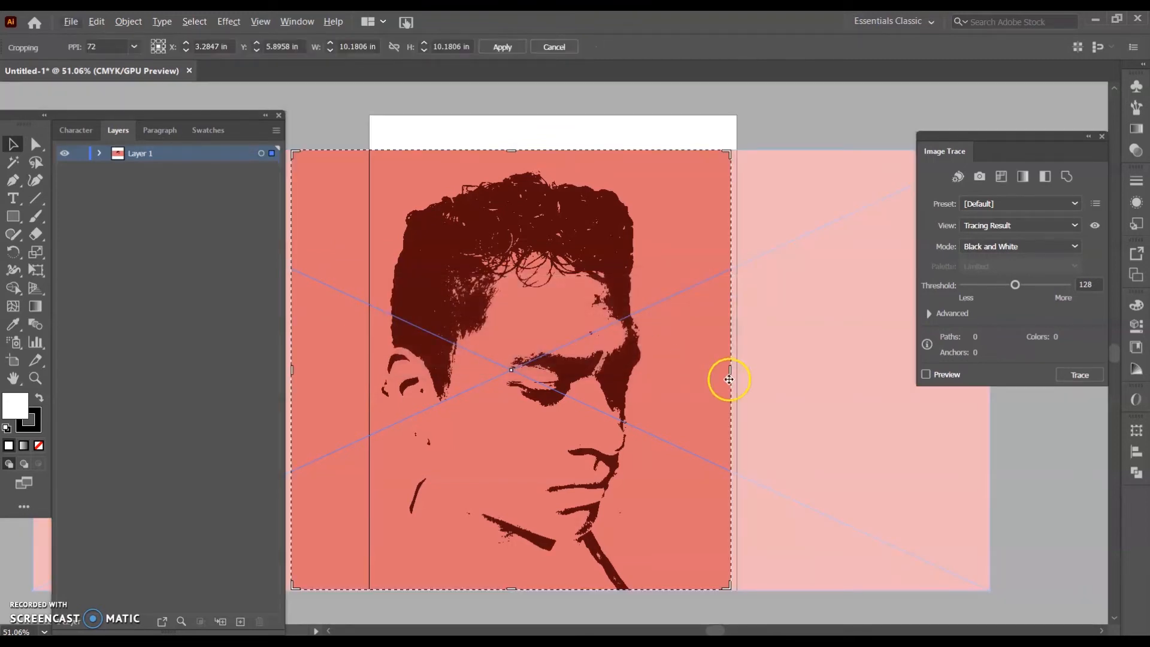
{"action": "mouse_move", "coordinate": [295, 375]}
{"action": "left_mouse_down"}
{"action": "mouse_move", "coordinate": [334, 370]}
{"action": "mouse_move", "coordinate": [308, 370]}
{"action": "left_mouse_up"}
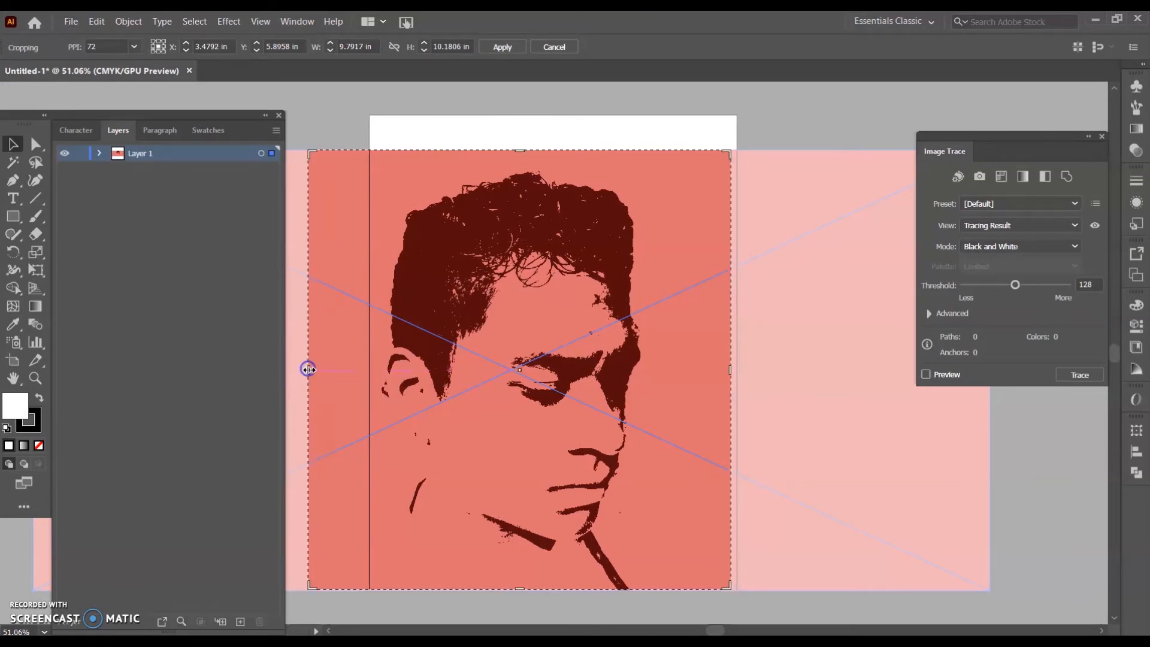
{"action": "key", "text": "Return"}
Step: Align the cropped image with the artboard's upper-left corner and resize the artboard to 9.7917 by 10.1806 in to fit it
{"action": "left_click_drag", "start_coordinate": [454, 339], "coordinate": [517, 303]}
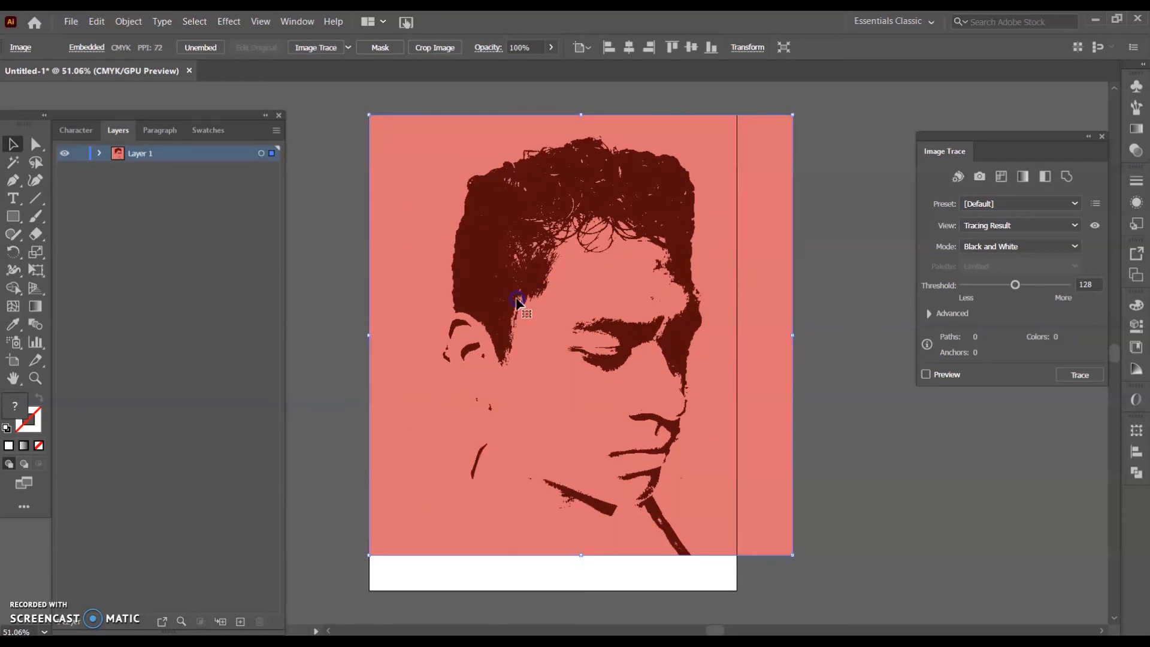
{"action": "left_click", "coordinate": [13, 360]}
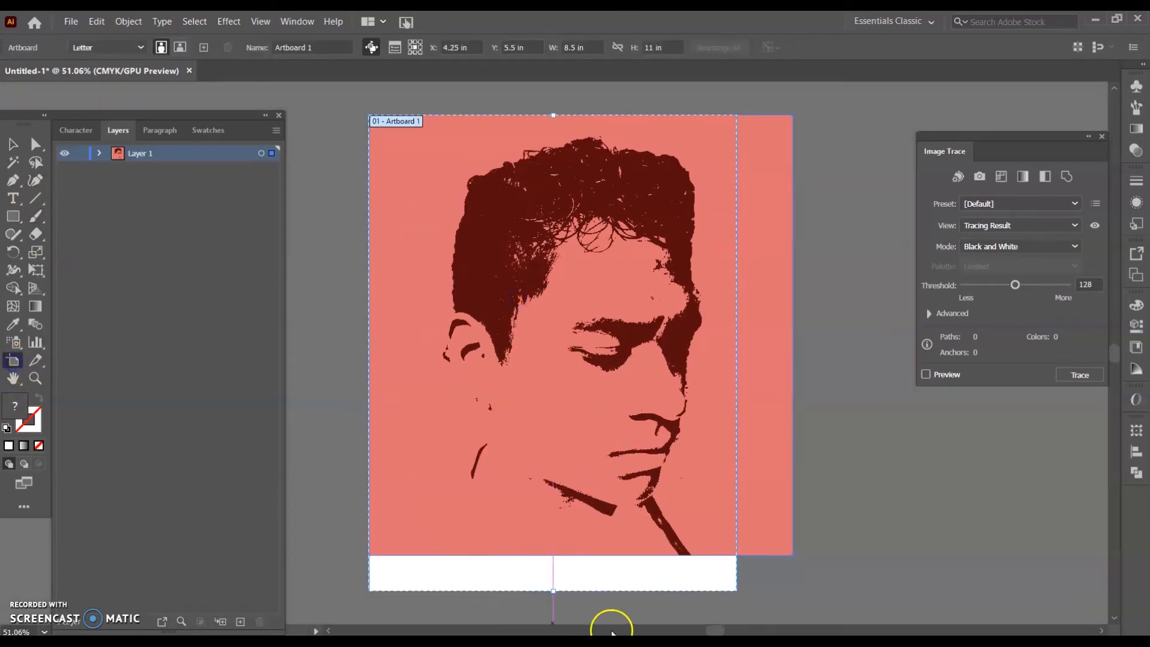
{"action": "left_click_drag", "start_coordinate": [558, 593], "coordinate": [554, 555]}
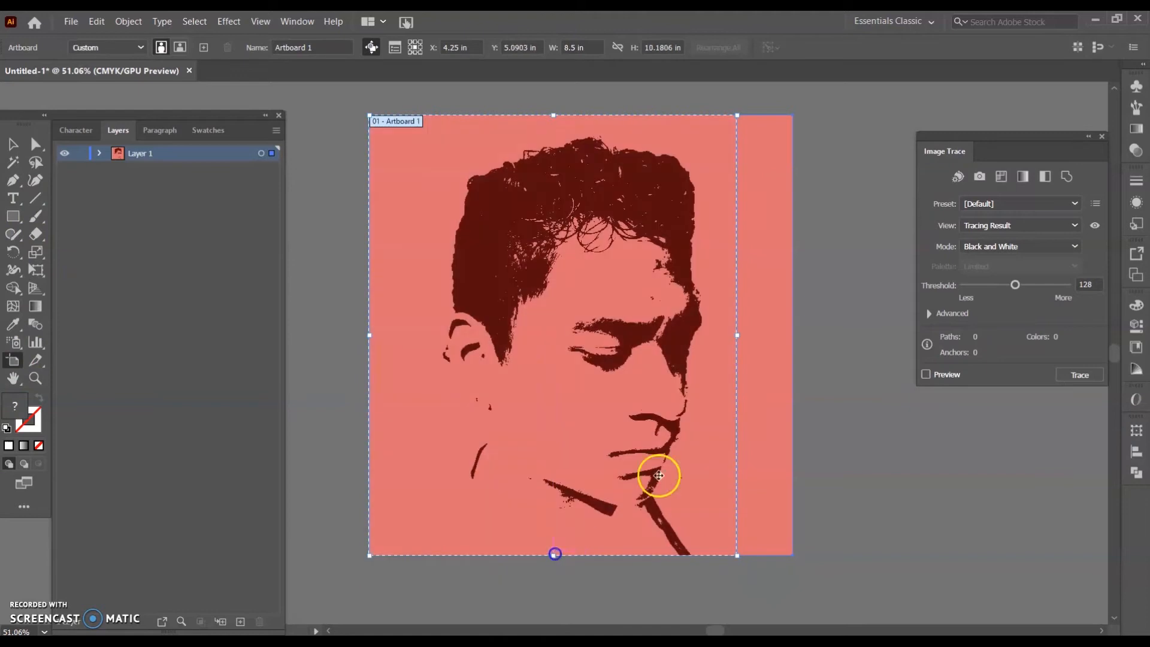
{"action": "left_click_drag", "start_coordinate": [737, 334], "coordinate": [793, 313]}
{"action": "key", "text": "Return"}
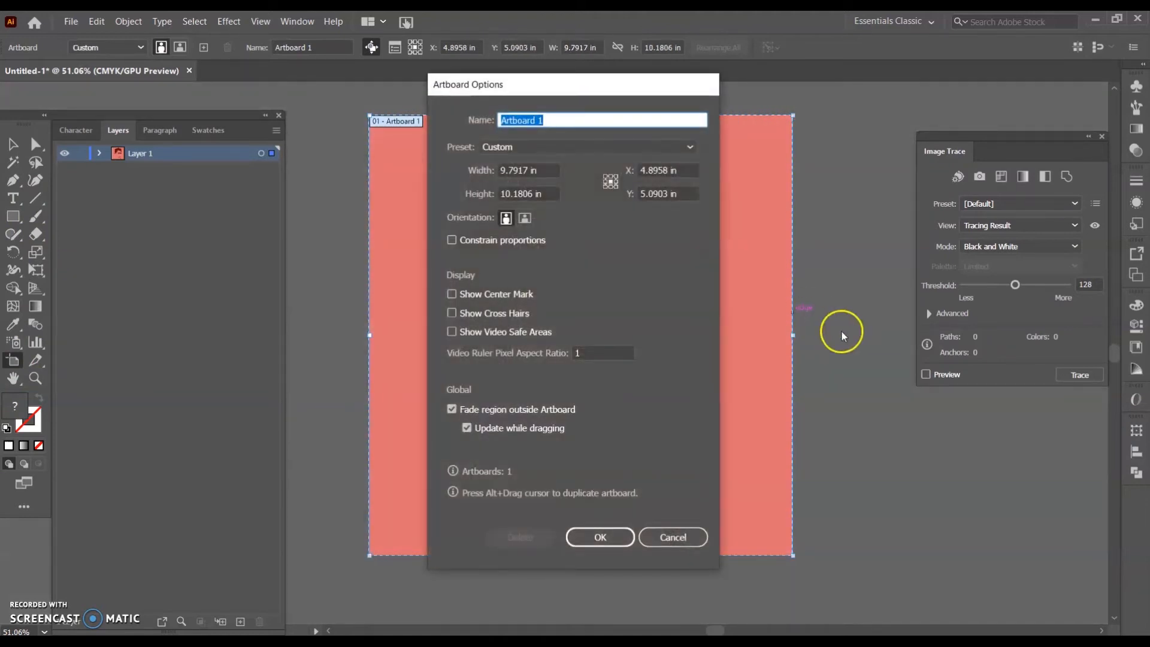
{"action": "left_click", "coordinate": [692, 540]}
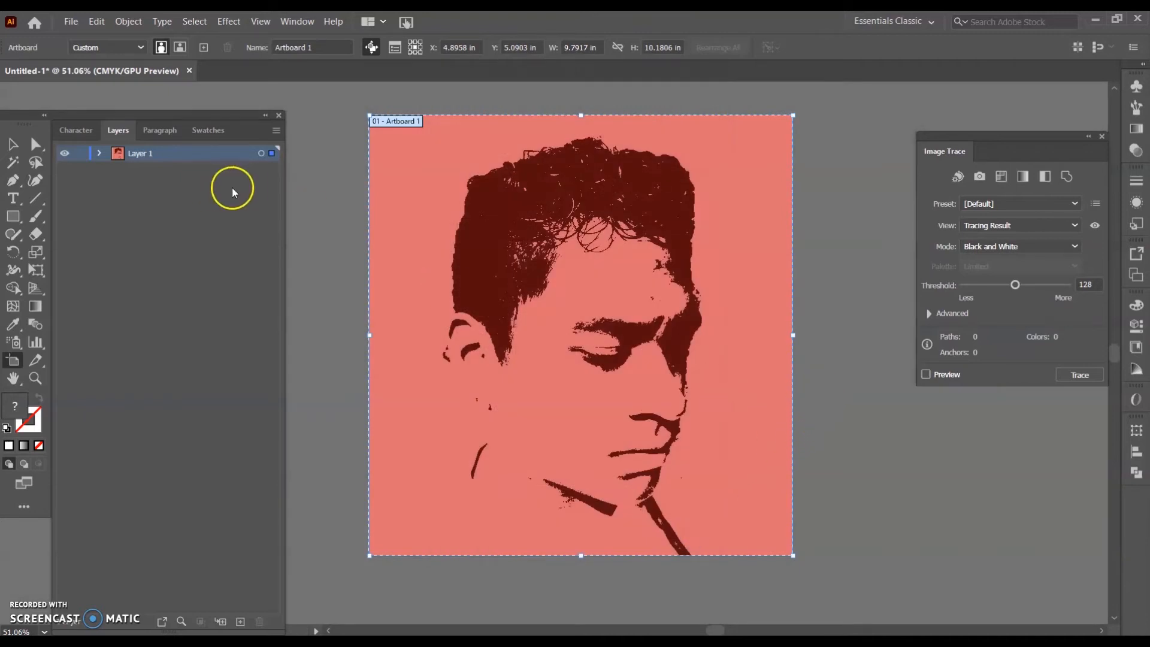
{"action": "key", "text": "v"}
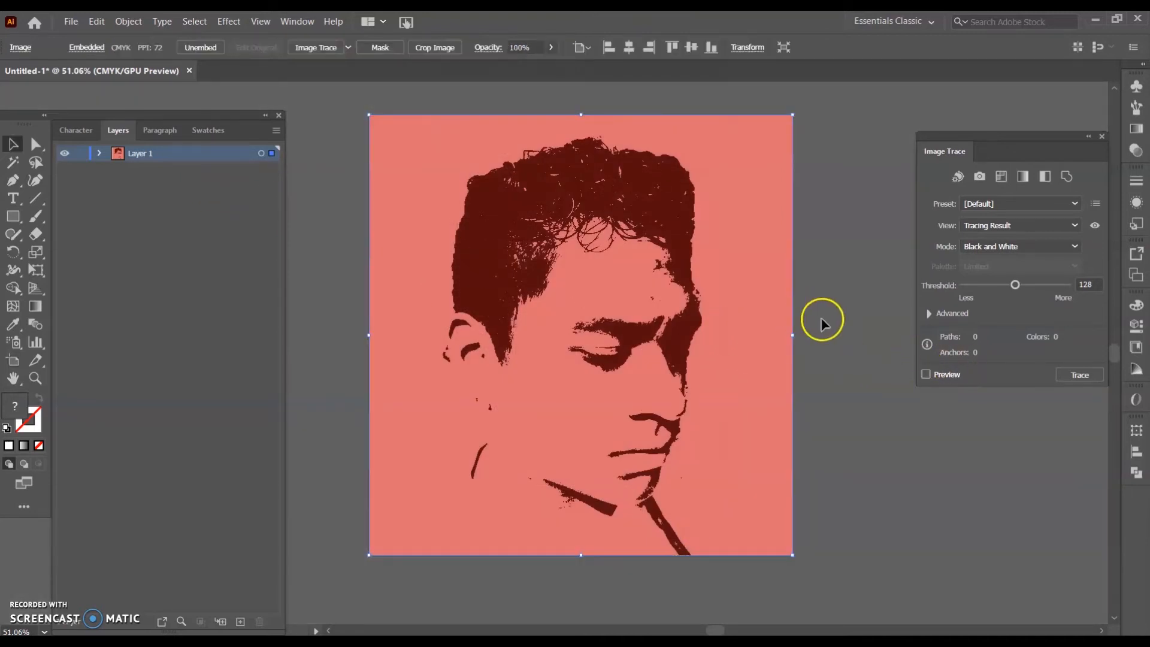
Step: Draw a small white rectangle above the artboard's upper-left corner and place a duplicate of it alongside
{"action": "left_click_drag", "start_coordinate": [864, 295], "coordinate": [873, 354]}
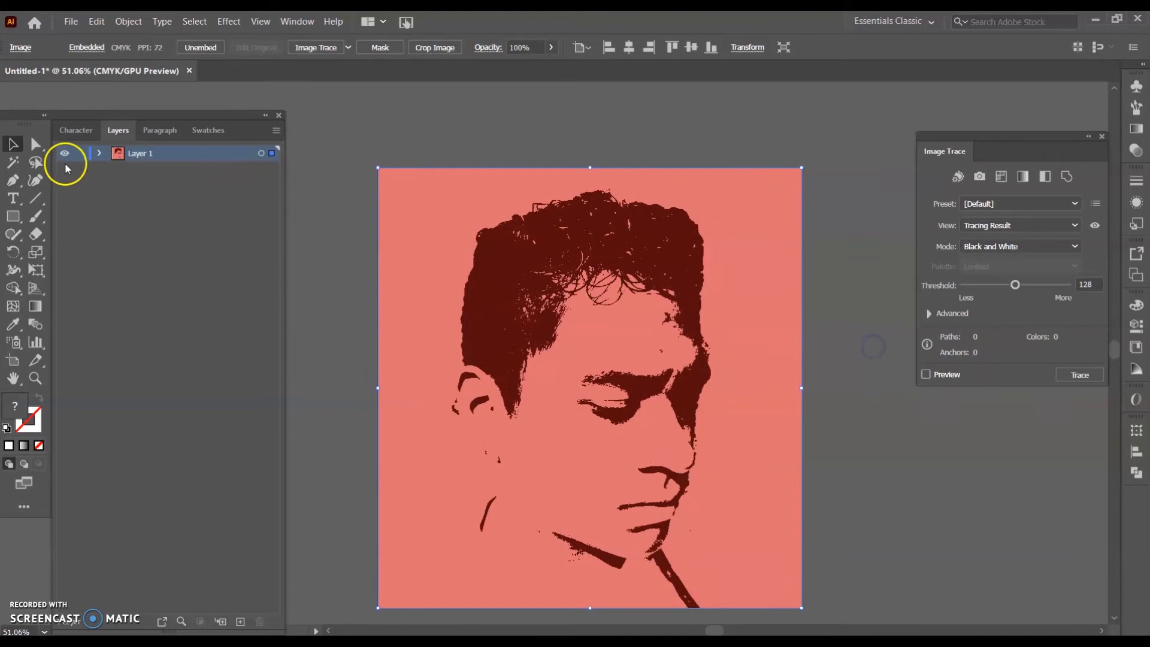
{"action": "left_click", "coordinate": [14, 217]}
{"action": "mouse_move", "coordinate": [390, 114]}
{"action": "left_mouse_down"}
{"action": "mouse_move", "coordinate": [452, 149]}
{"action": "mouse_move", "coordinate": [452, 162]}
{"action": "mouse_move", "coordinate": [424, 135]}
{"action": "mouse_move", "coordinate": [503, 139]}
{"action": "left_mouse_up"}
{"action": "key", "text": "v"}
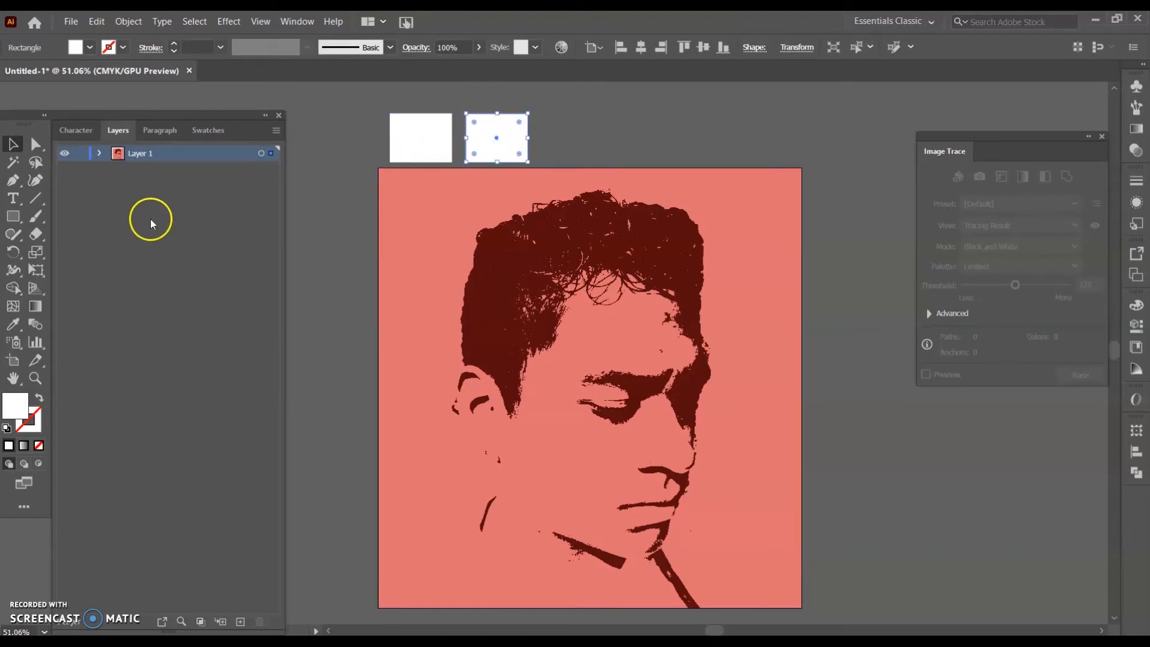
Step: Fill the first small rectangle with the portrait's sampled pink background and the second with its sampled dark red hair color
{"action": "left_click", "coordinate": [423, 143]}
{"action": "left_click", "coordinate": [13, 324]}
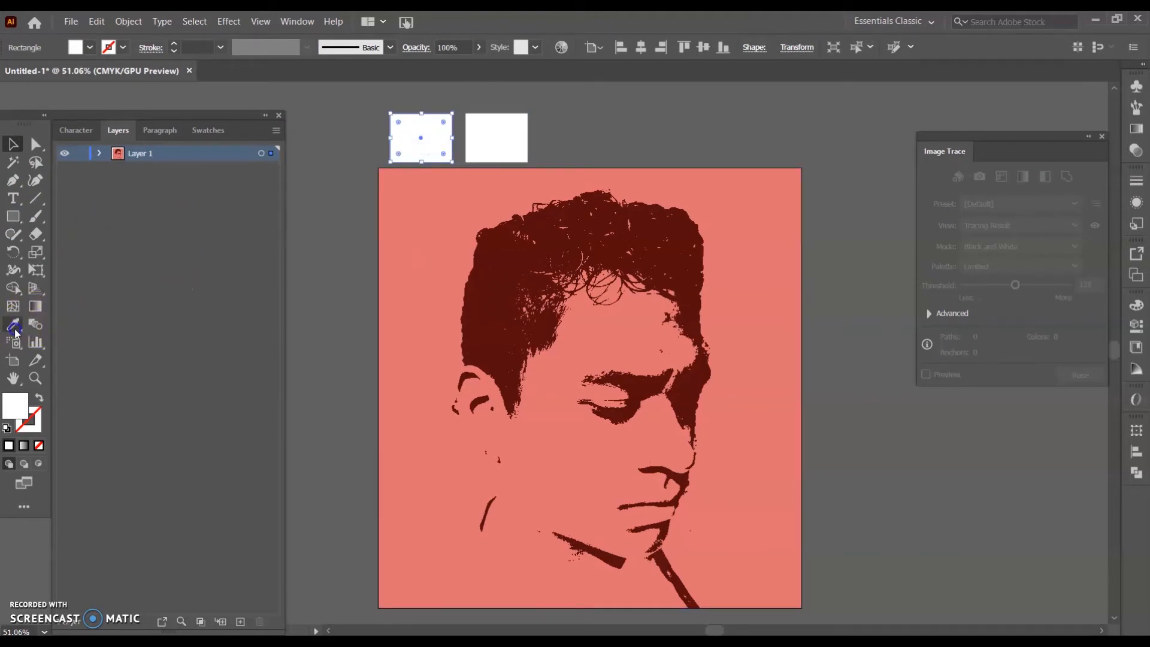
{"action": "left_click", "coordinate": [408, 212]}
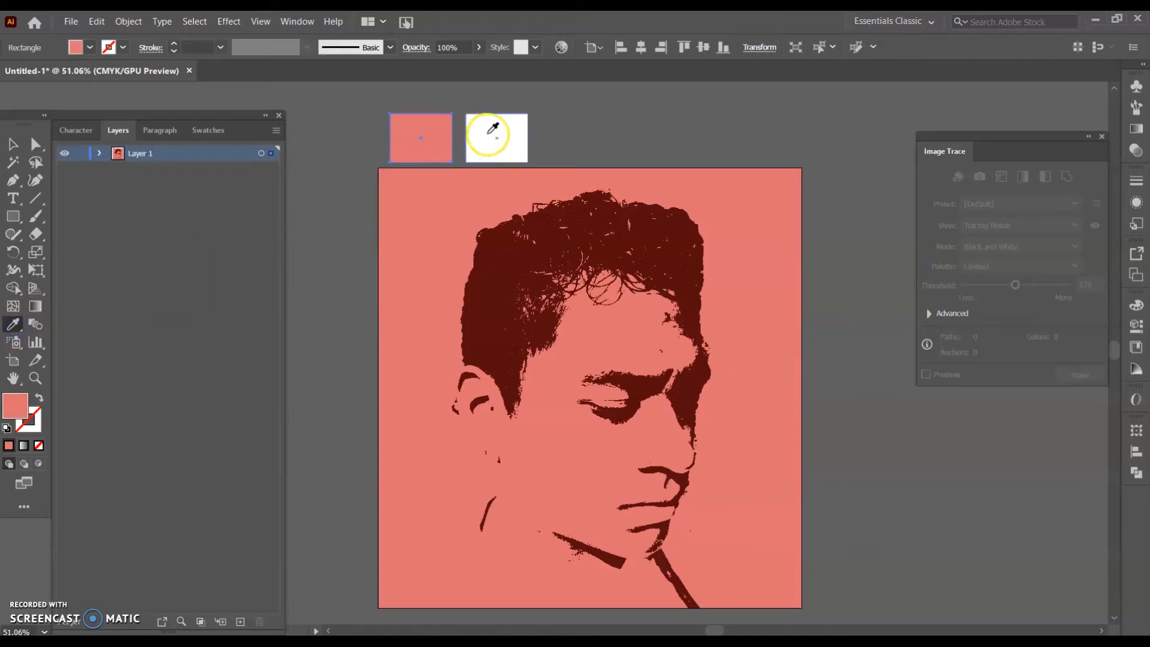
{"action": "key", "text": "v"}
{"action": "left_click", "coordinate": [488, 136]}
{"action": "left_click", "coordinate": [16, 323]}
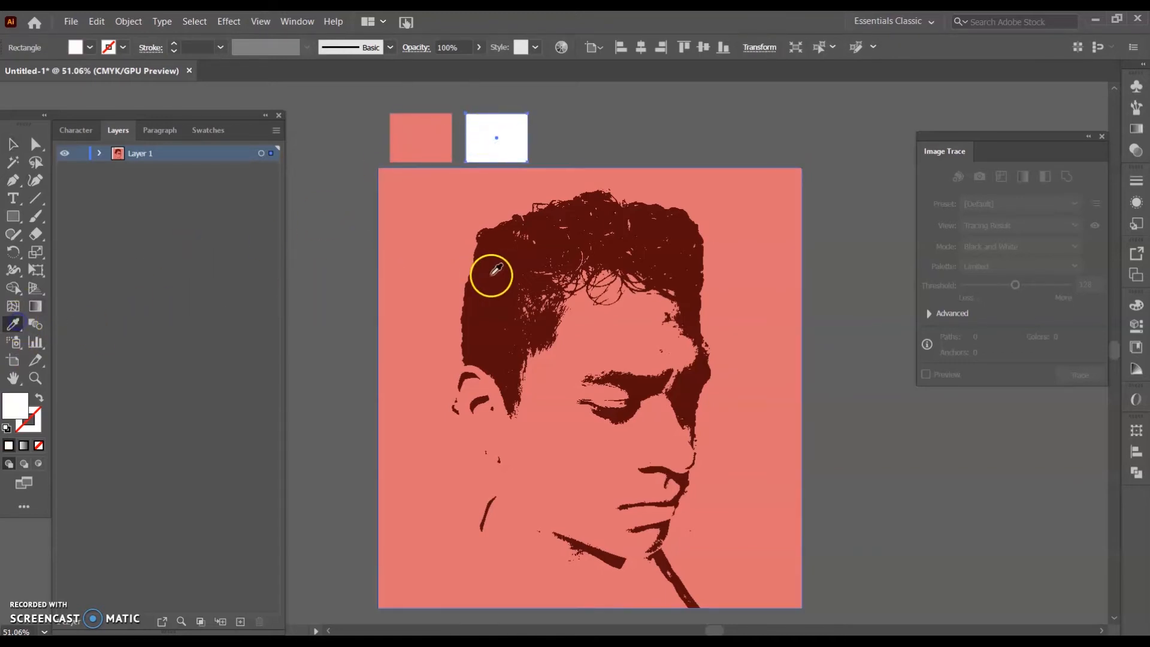
{"action": "left_click", "coordinate": [491, 274]}
{"action": "left_click", "coordinate": [854, 227]}
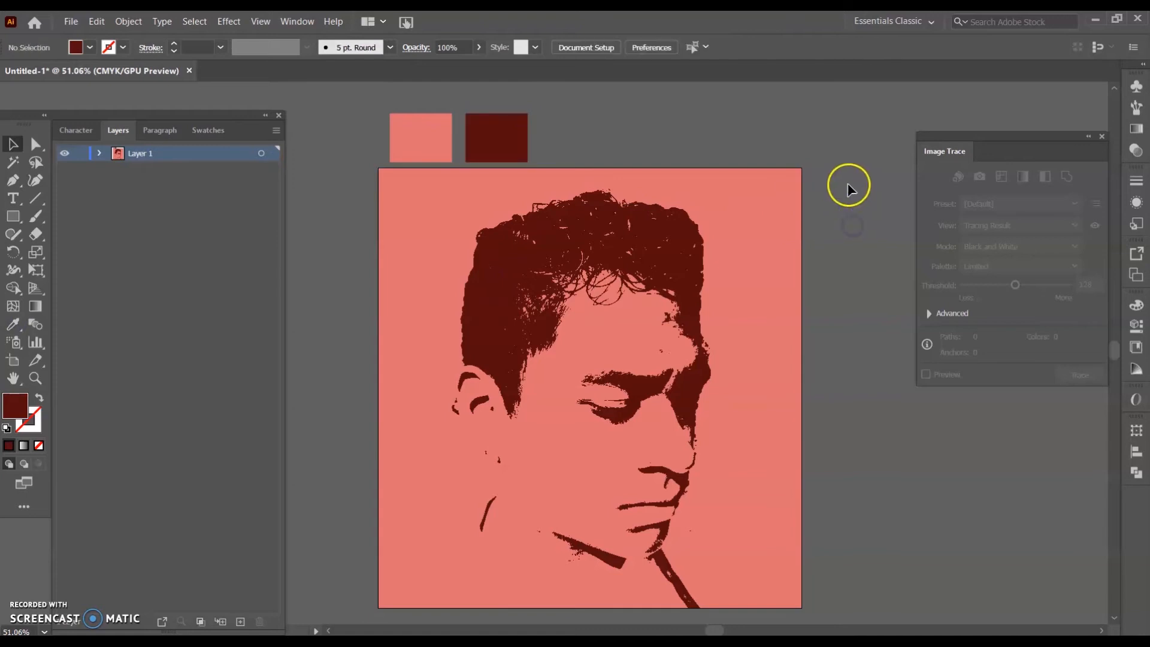
Step: Trace the portrait image in Color mode with a Limited palette of 2 colors and preview the tracing result
{"action": "left_click", "coordinate": [779, 234]}
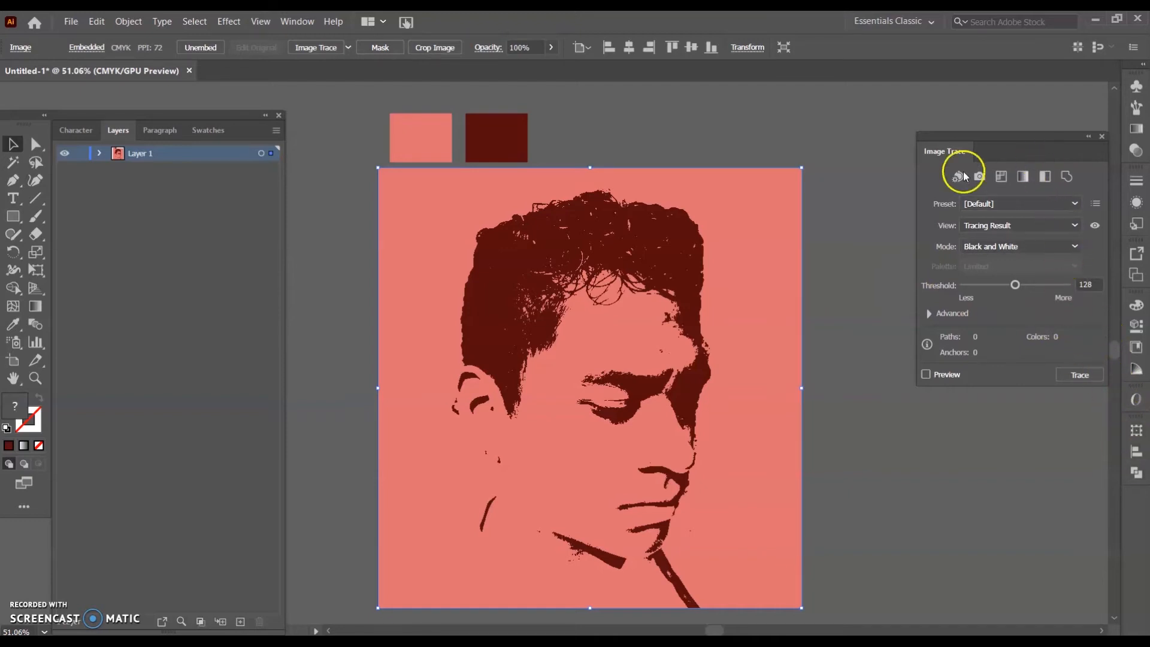
{"action": "left_click", "coordinate": [298, 22]}
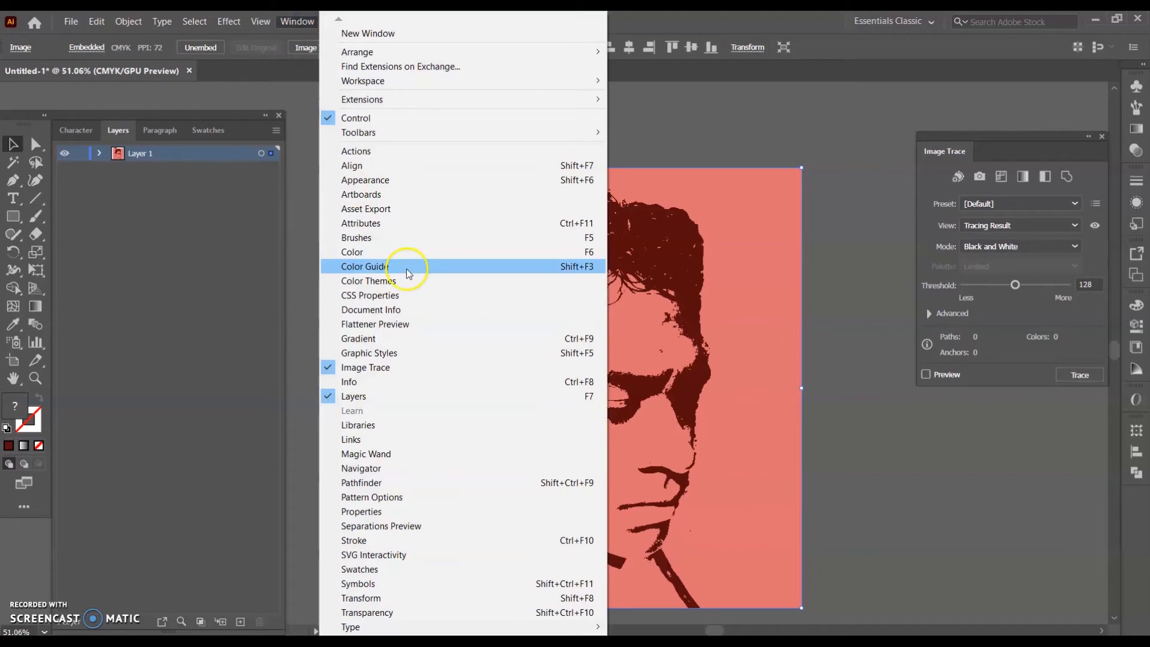
{"action": "left_click", "coordinate": [383, 367]}
{"action": "left_click", "coordinate": [298, 22]}
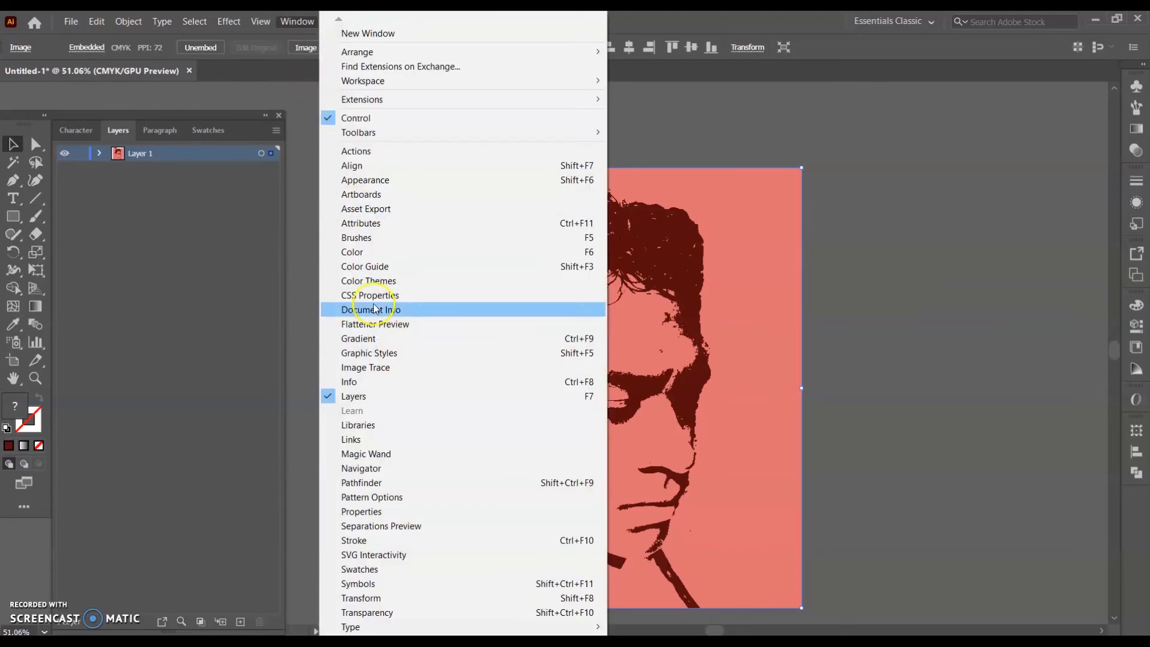
{"action": "left_click", "coordinate": [386, 366]}
{"action": "left_click_drag", "start_coordinate": [1022, 136], "coordinate": [1025, 154]}
{"action": "left_click", "coordinate": [1073, 265]}
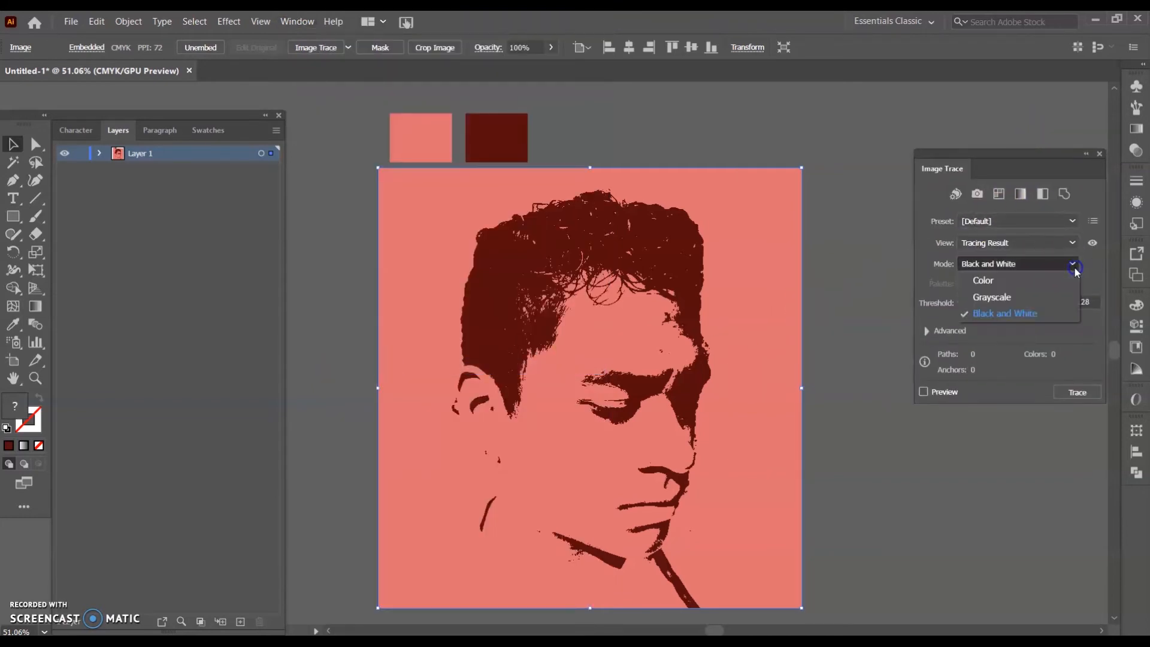
{"action": "left_click", "coordinate": [1052, 286]}
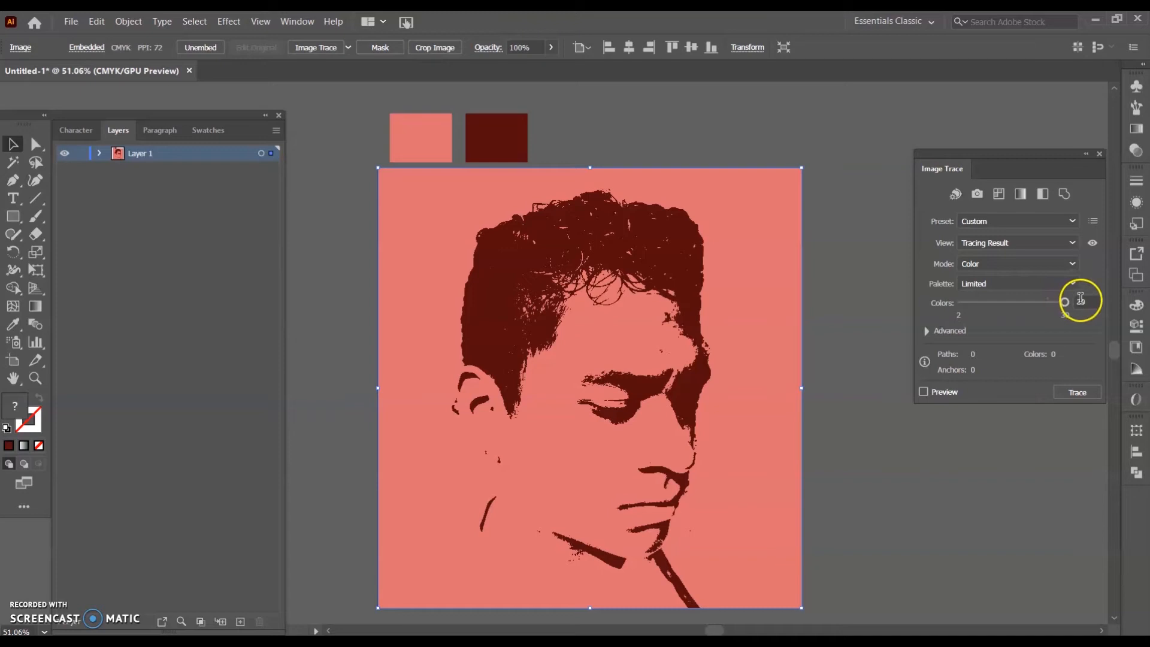
{"action": "left_click", "coordinate": [1081, 299]}
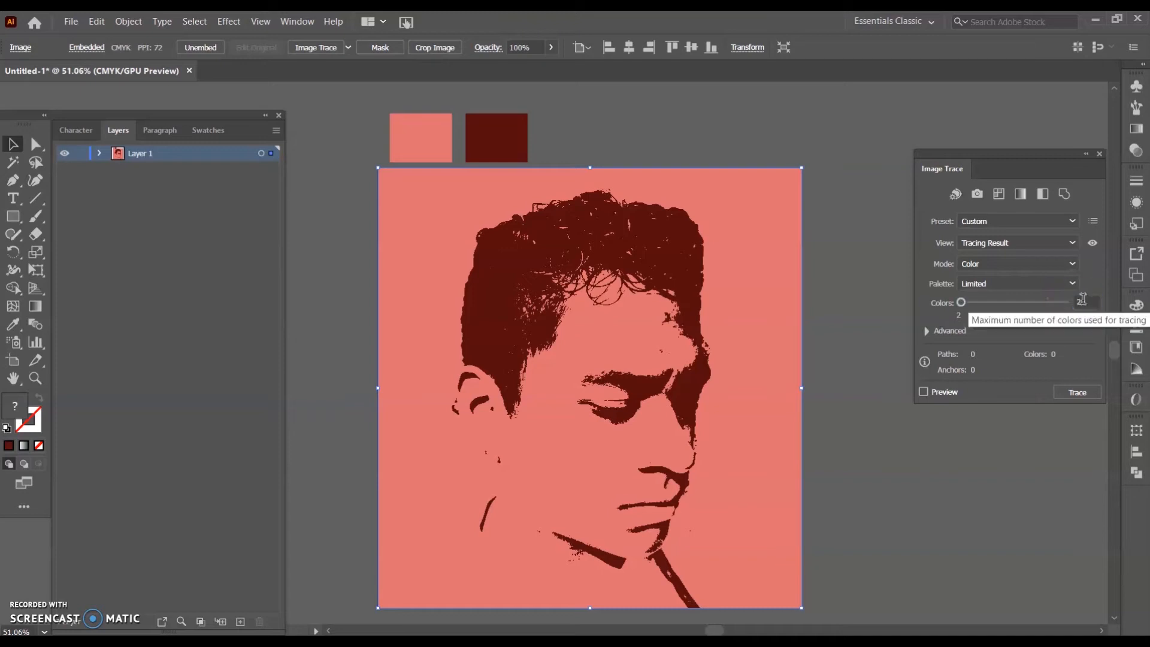
{"action": "left_click", "coordinate": [927, 331]}
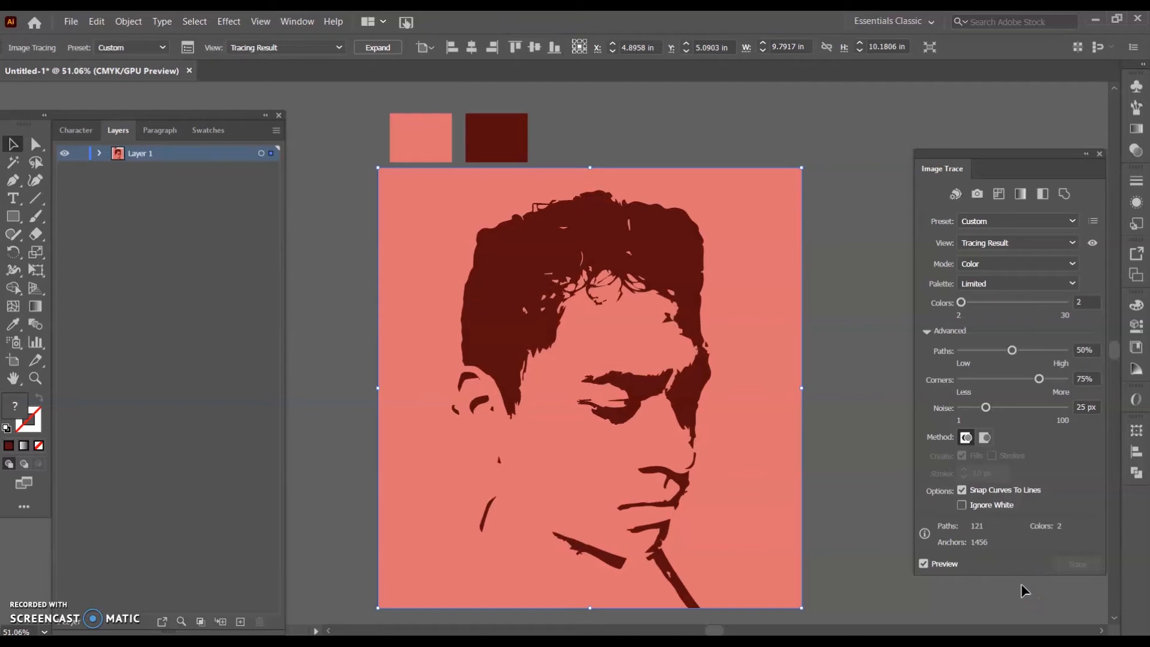
Step: Expand the portrait's image tracing into editable vector shapes
{"action": "left_click", "coordinate": [1009, 602]}
{"action": "left_click", "coordinate": [135, 23]}
{"action": "left_click", "coordinate": [245, 439]}
{"action": "left_click", "coordinate": [339, 482]}
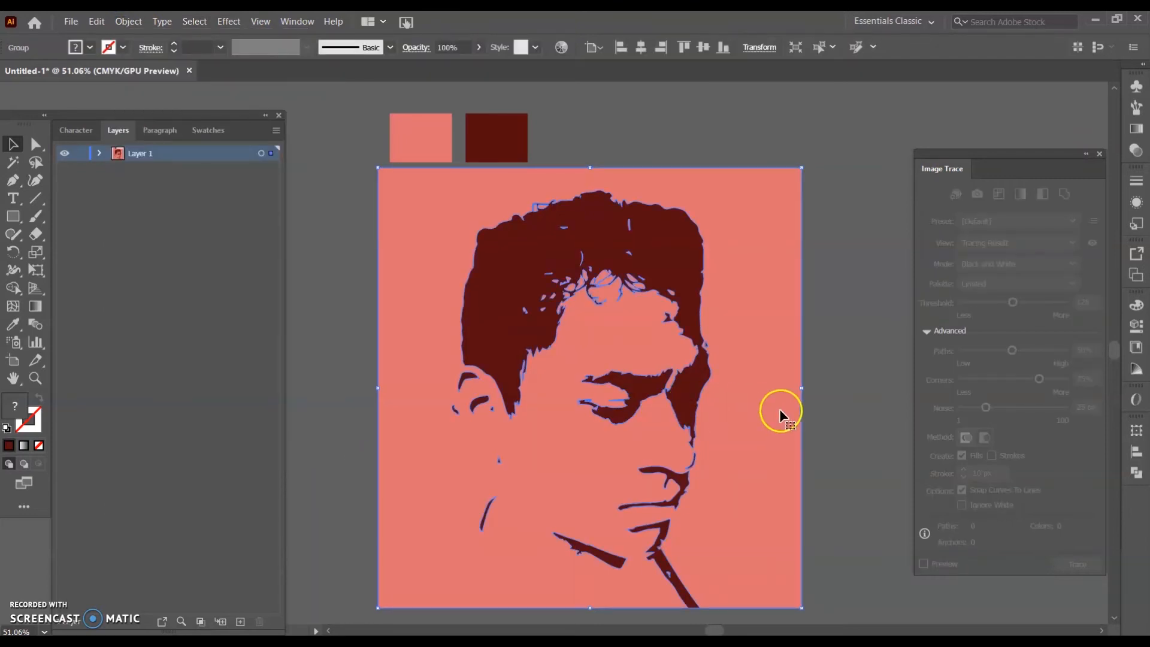
Step: Try moving the expanded portrait artwork sideways and undo the move
{"action": "mouse_move", "coordinate": [773, 412]}
{"action": "left_mouse_down"}
{"action": "mouse_move", "coordinate": [811, 390]}
{"action": "mouse_move", "coordinate": [778, 411]}
{"action": "mouse_move", "coordinate": [863, 396]}
{"action": "left_mouse_up"}
{"action": "key", "text": "ctrl+z"}
{"action": "key", "text": "a"}
{"action": "key", "text": "ctrl+z"}
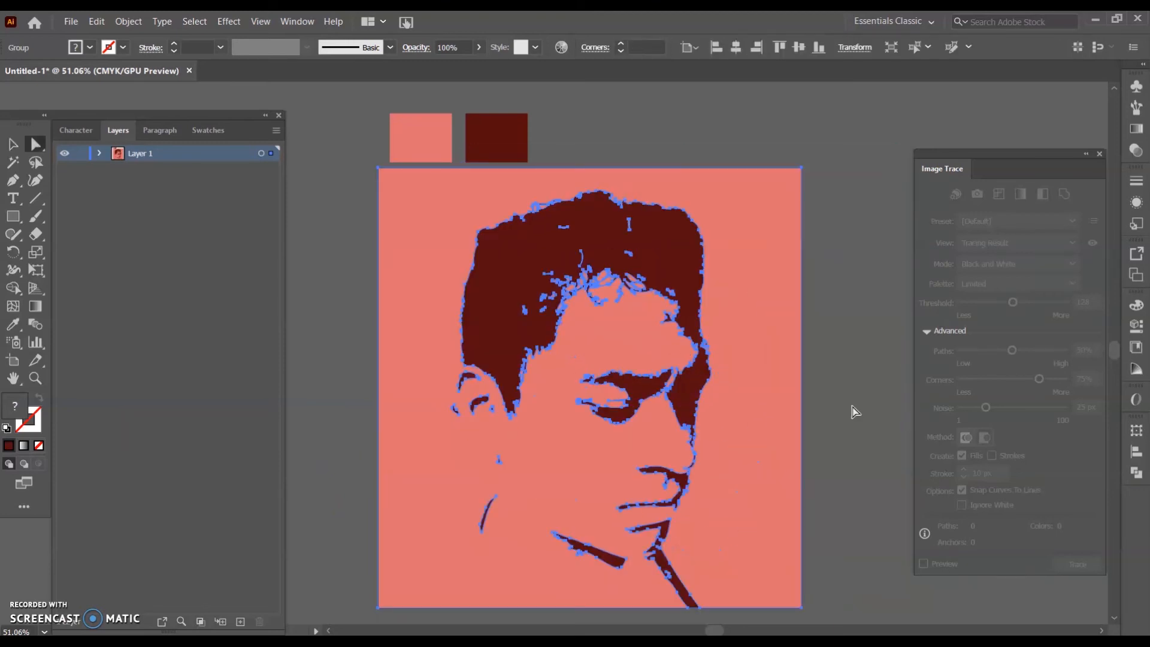
{"action": "left_click", "coordinate": [765, 430]}
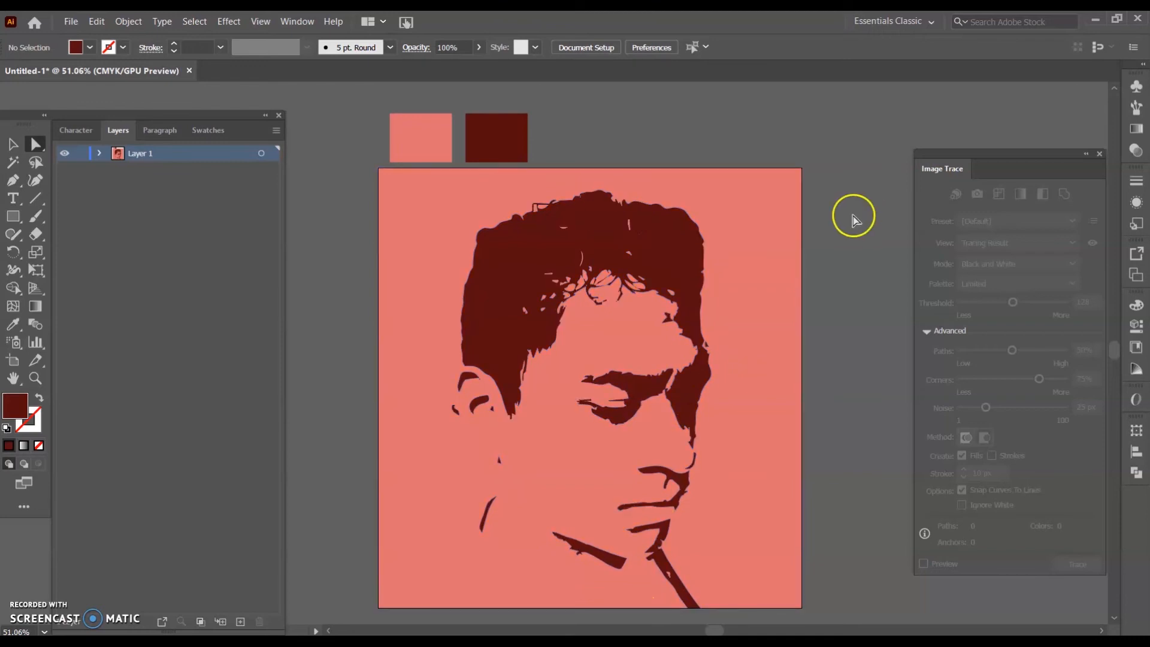
Step: Dock the Image Trace panel and place the Vector Grime splatter symbol over the artboard's upper-right edge
{"action": "mouse_move", "coordinate": [1038, 155]}
{"action": "left_mouse_down"}
{"action": "mouse_move", "coordinate": [1078, 504]}
{"action": "mouse_move", "coordinate": [1141, 494]}
{"action": "left_mouse_up"}
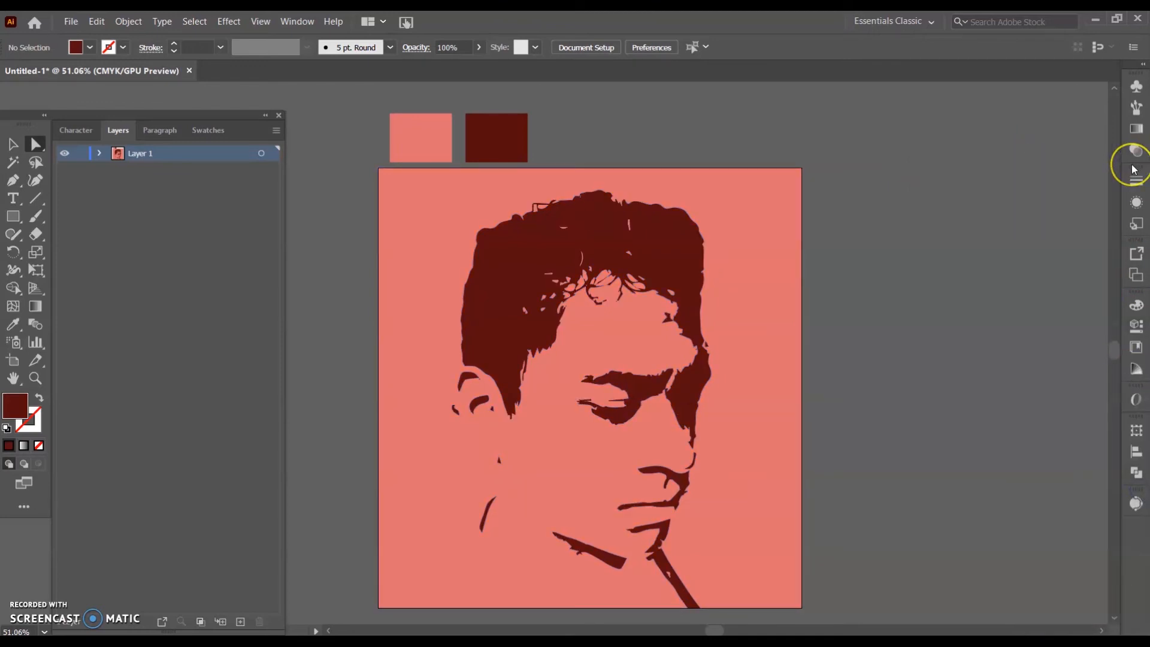
{"action": "left_click", "coordinate": [1135, 87]}
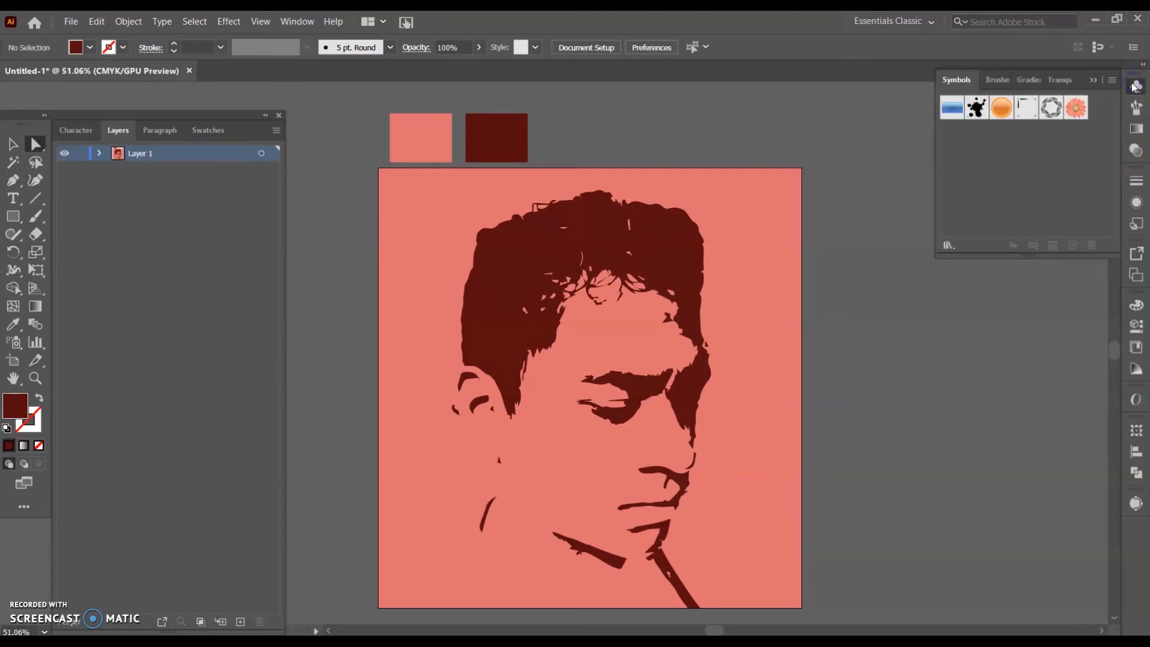
{"action": "double_click", "coordinate": [977, 109]}
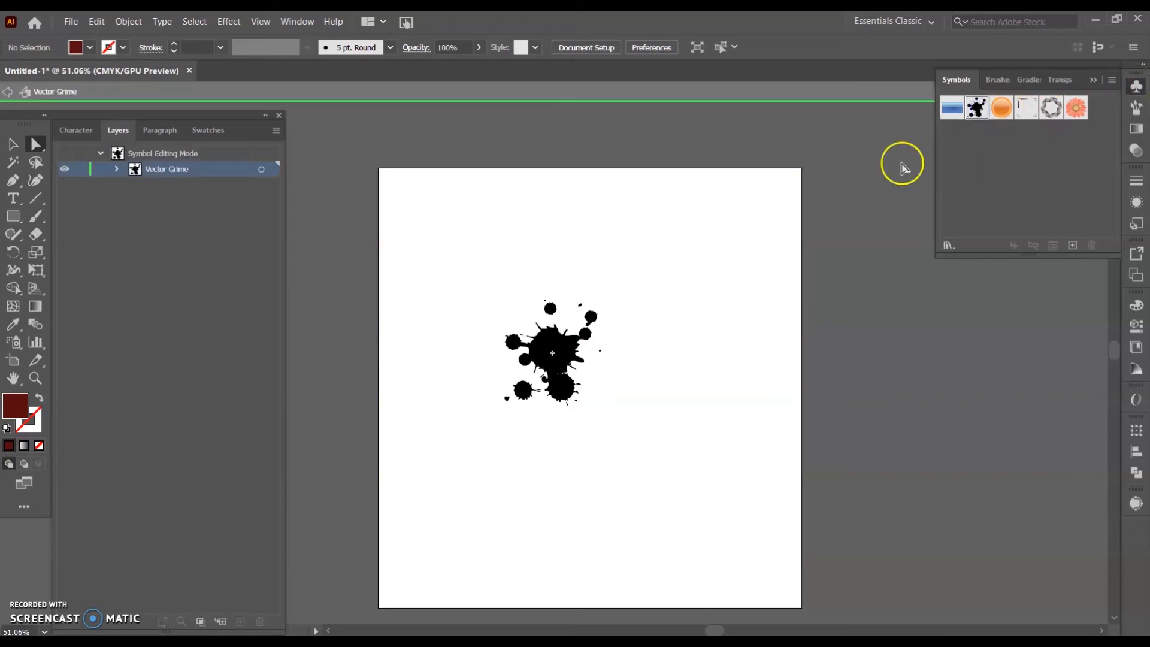
{"action": "double_click", "coordinate": [909, 174]}
{"action": "left_click_drag", "start_coordinate": [983, 111], "coordinate": [790, 256]}
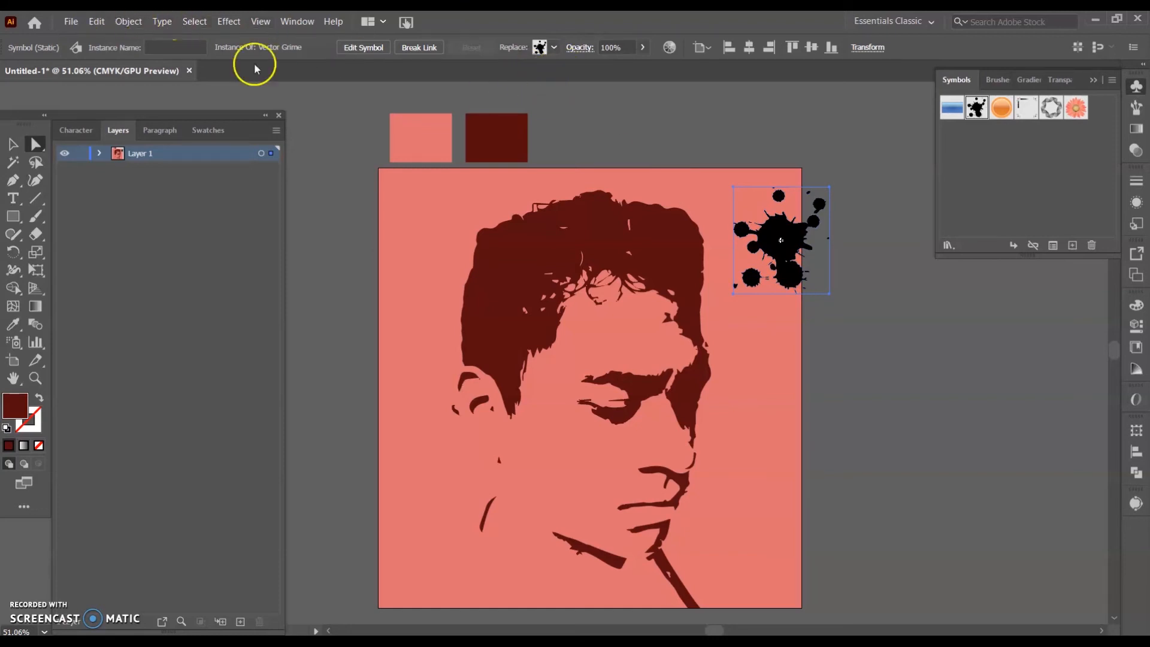
{"action": "left_click_drag", "start_coordinate": [791, 249], "coordinate": [776, 251]}
Step: Expand the Vector Grime symbol's object and fill, and duplicate the splatter down the artboard's right edge
{"action": "left_click", "coordinate": [128, 21]}
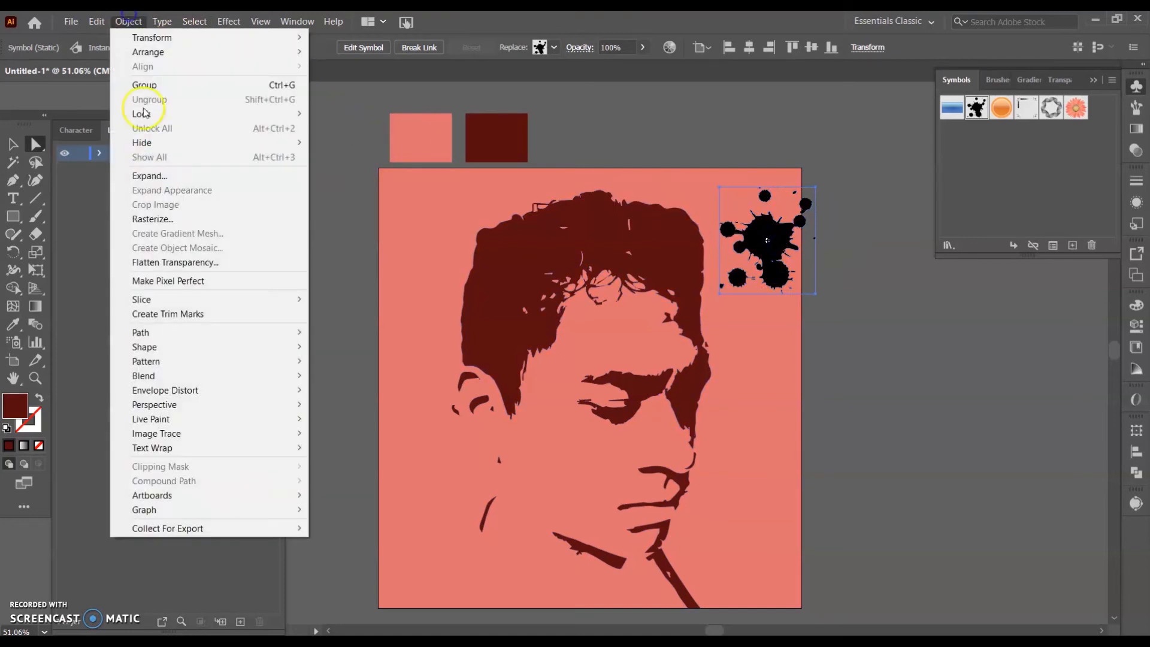
{"action": "left_click", "coordinate": [228, 176]}
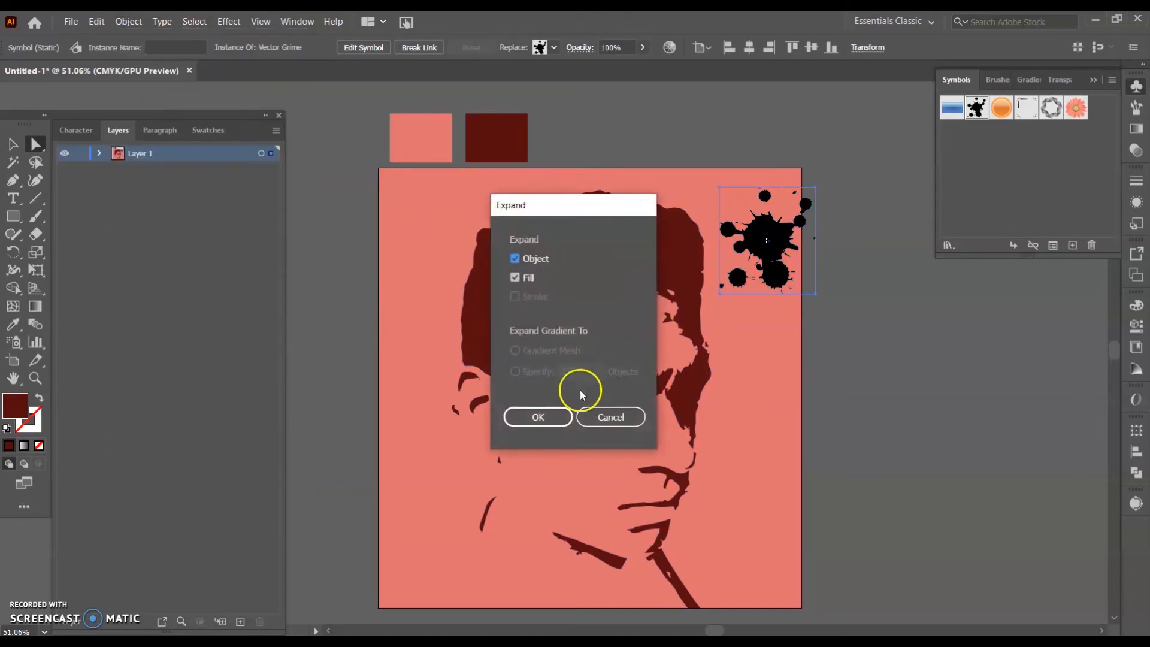
{"action": "left_click", "coordinate": [538, 417]}
{"action": "left_click", "coordinate": [866, 315]}
{"action": "left_click_drag", "start_coordinate": [786, 257], "coordinate": [811, 421]}
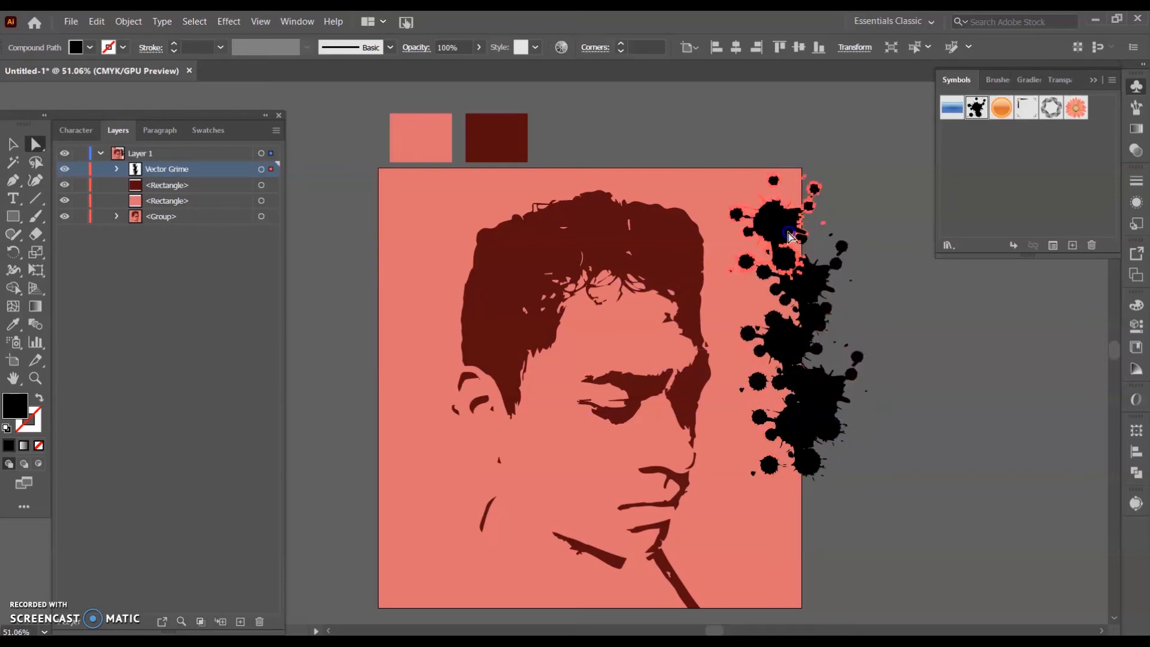
Step: Recolor three of the black splatters with the light pink of the sample rectangle above the artboard
{"action": "key", "text": "i"}
{"action": "left_click", "coordinate": [403, 146]}
{"action": "left_click", "coordinate": [803, 295]}
{"action": "key", "text": "v"}
{"action": "left_click", "coordinate": [809, 296]}
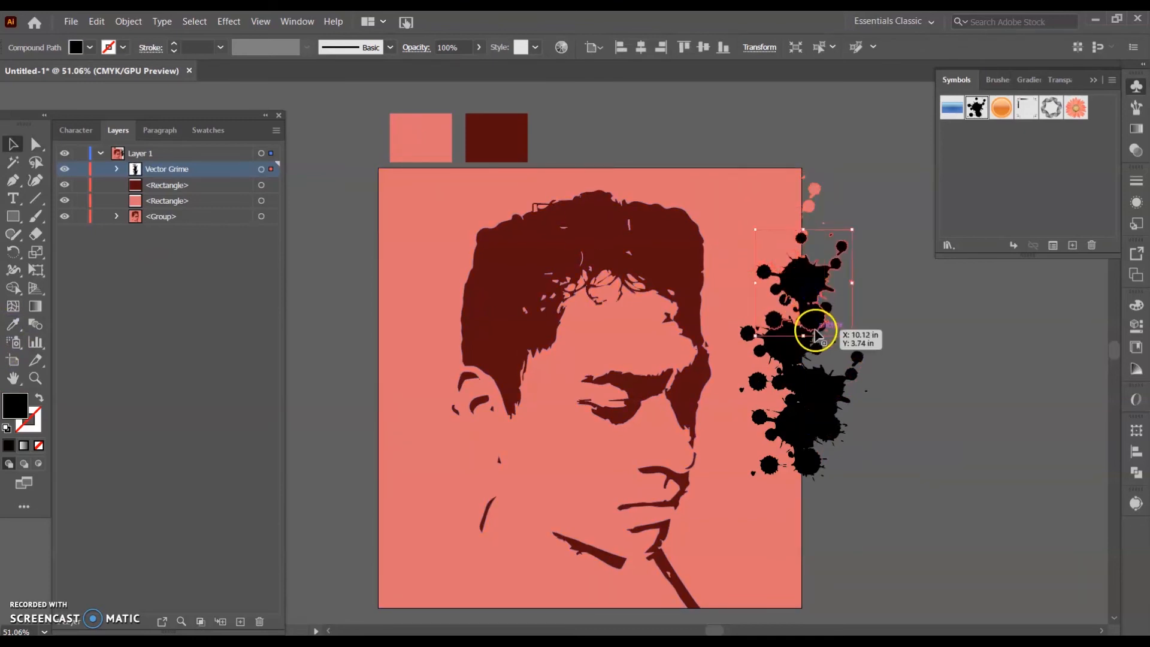
{"action": "left_click", "coordinate": [799, 357], "text": "shift"}
{"action": "left_click", "coordinate": [12, 324]}
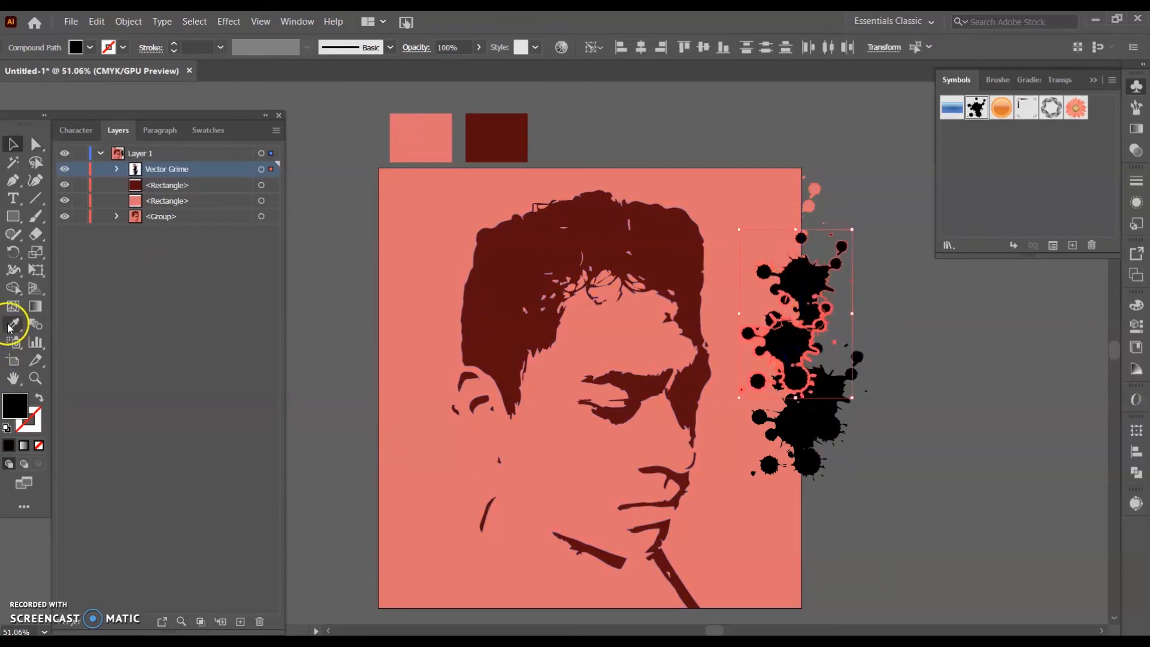
{"action": "left_click", "coordinate": [398, 153]}
{"action": "key", "text": "v"}
Step: Move the splatters out beside the artboard and recolor the three black ones with the dark red of the sample rectangle
{"action": "mouse_move", "coordinate": [865, 416]}
{"action": "left_mouse_down"}
{"action": "mouse_move", "coordinate": [857, 421]}
{"action": "mouse_move", "coordinate": [872, 412]}
{"action": "left_mouse_up"}
{"action": "left_click_drag", "start_coordinate": [821, 290], "coordinate": [839, 180]}
{"action": "left_click_drag", "start_coordinate": [953, 420], "coordinate": [947, 481]}
{"action": "left_click", "coordinate": [929, 447], "text": "shift"}
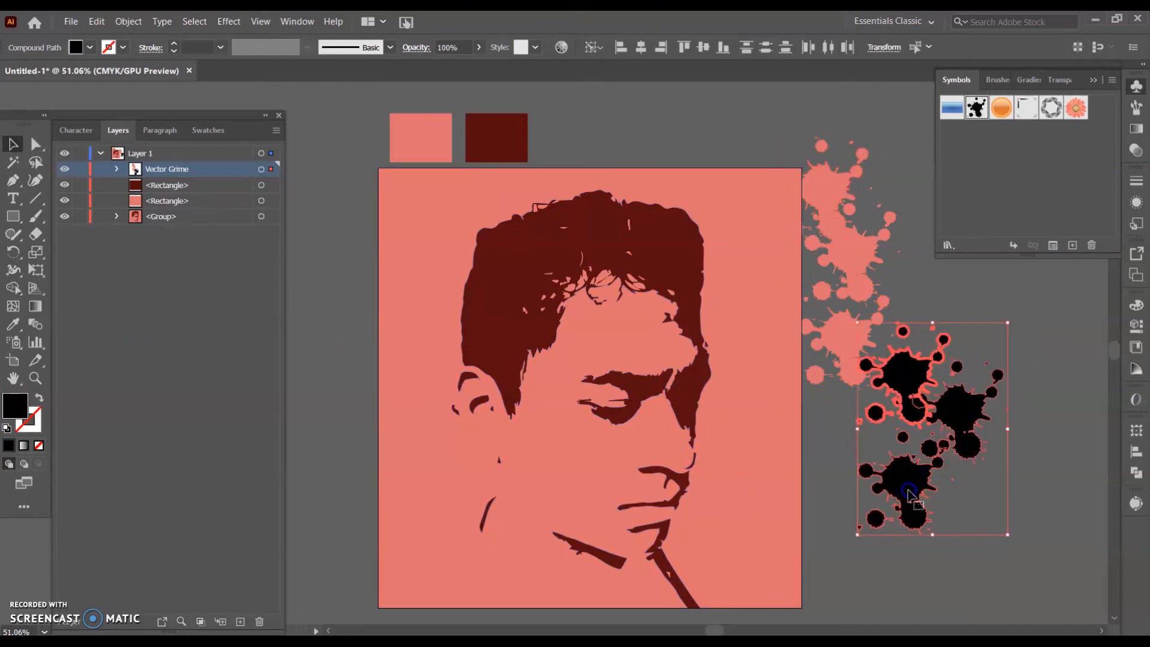
{"action": "left_click", "coordinate": [13, 324]}
{"action": "left_click", "coordinate": [488, 120]}
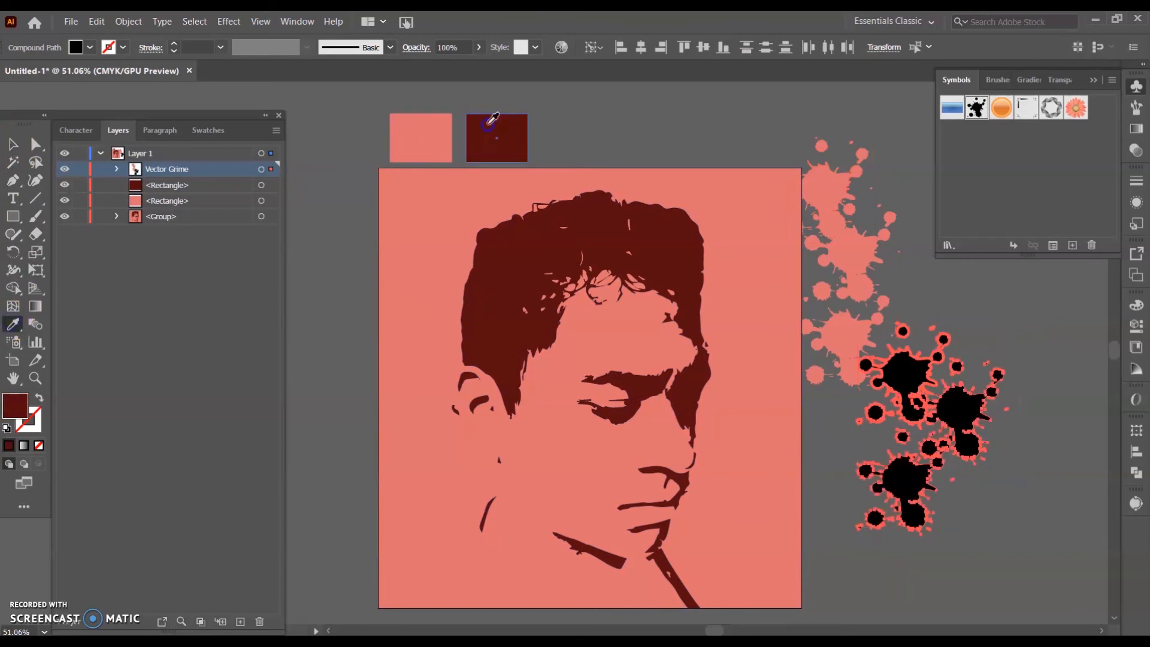
{"action": "key", "text": "v"}
{"action": "left_click", "coordinate": [1042, 327]}
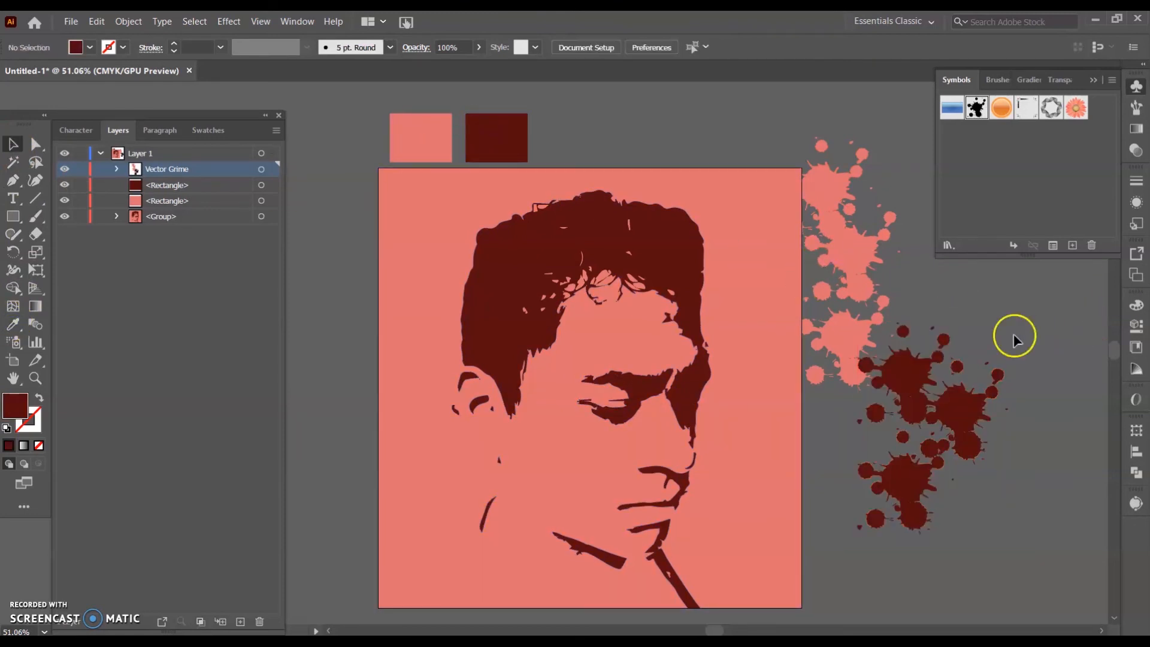
Step: Move the three light pink splatters onto the back of the portrait's hair
{"action": "left_click_drag", "start_coordinate": [855, 326], "coordinate": [484, 285]}
{"action": "left_click_drag", "start_coordinate": [847, 260], "coordinate": [501, 225]}
{"action": "left_click_drag", "start_coordinate": [828, 197], "coordinate": [471, 339]}
Step: Move the three dark red splatters onto the back of the head, around the hair, ear and neck
{"action": "left_click_drag", "start_coordinate": [928, 414], "coordinate": [447, 403]}
{"action": "left_click_drag", "start_coordinate": [917, 494], "coordinate": [492, 495]}
{"action": "left_click_drag", "start_coordinate": [932, 407], "coordinate": [461, 323]}
{"action": "left_click", "coordinate": [771, 471]}
{"action": "left_click", "coordinate": [902, 373], "text": "shift"}
{"action": "key", "text": "ctrl+z"}
Step: Reposition the splatters over the back of the hair so the pink ones cut into its dark outline
{"action": "left_click_drag", "start_coordinate": [506, 250], "coordinate": [509, 386]}
{"action": "left_click_drag", "start_coordinate": [489, 267], "coordinate": [545, 207]}
{"action": "left_click_drag", "start_coordinate": [469, 294], "coordinate": [481, 262]}
Step: Rotate the dark red splatter over the ear, and shift it and the one below up toward the hair
{"action": "left_click", "coordinate": [494, 407]}
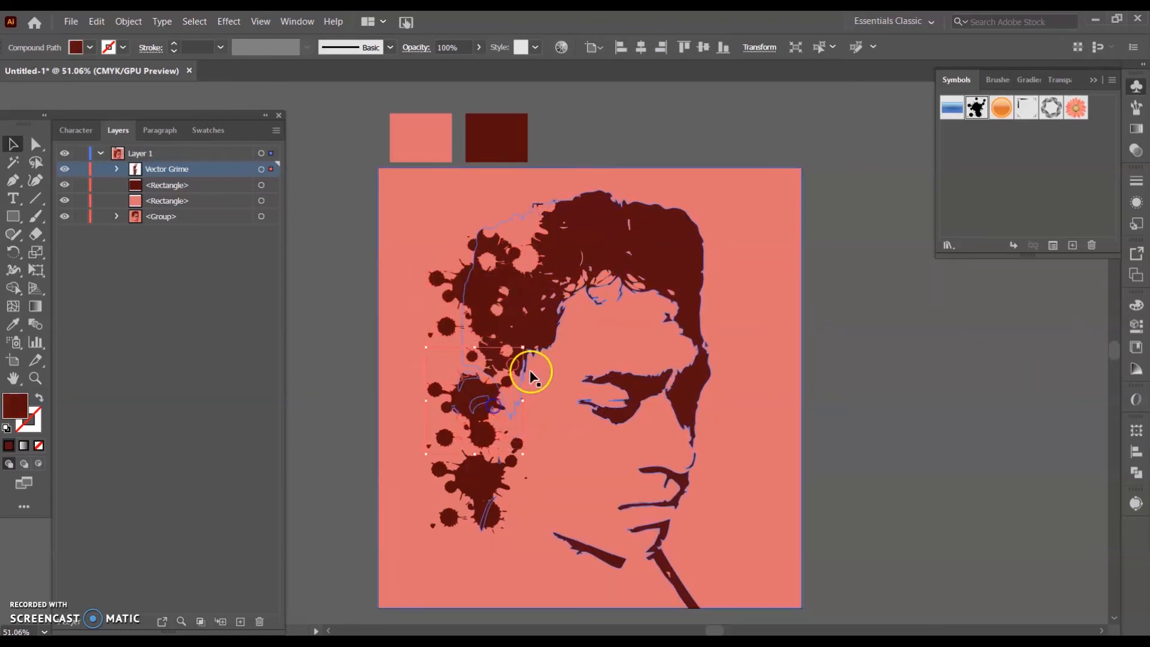
{"action": "left_click_drag", "start_coordinate": [527, 345], "coordinate": [560, 434]}
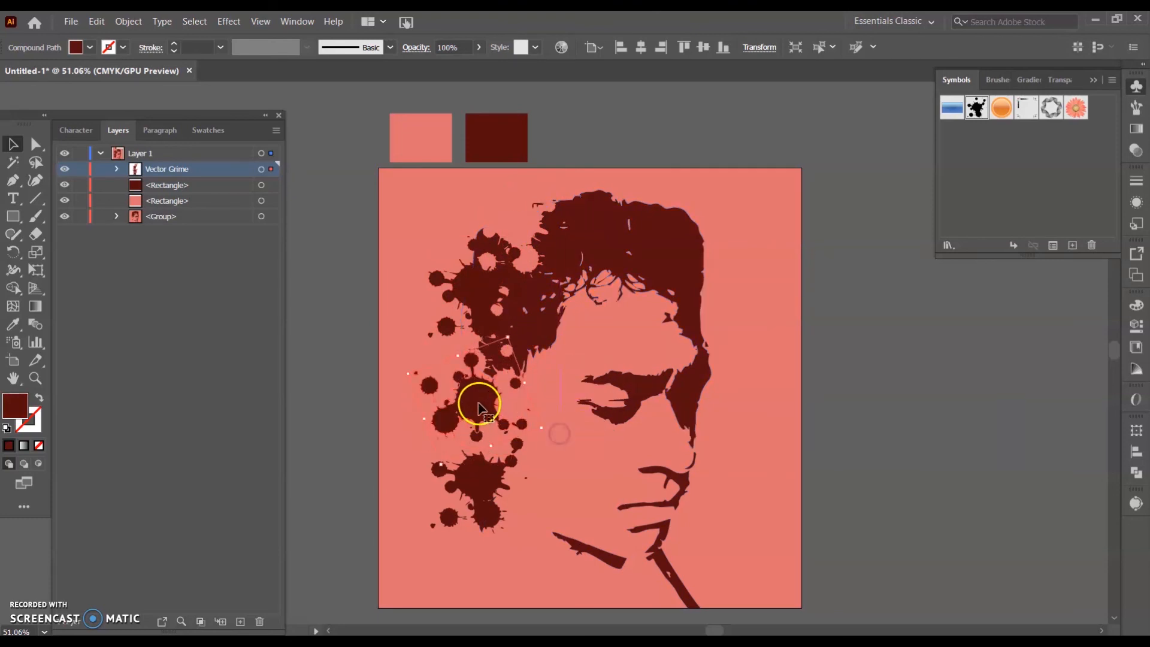
{"action": "left_click_drag", "start_coordinate": [479, 403], "coordinate": [481, 370]}
{"action": "left_click_drag", "start_coordinate": [495, 436], "coordinate": [485, 413]}
Step: Rotate the lowest dark red splatter below the ear so it differs from its neighbours
{"action": "left_click", "coordinate": [802, 308]}
{"action": "left_click", "coordinate": [484, 445]}
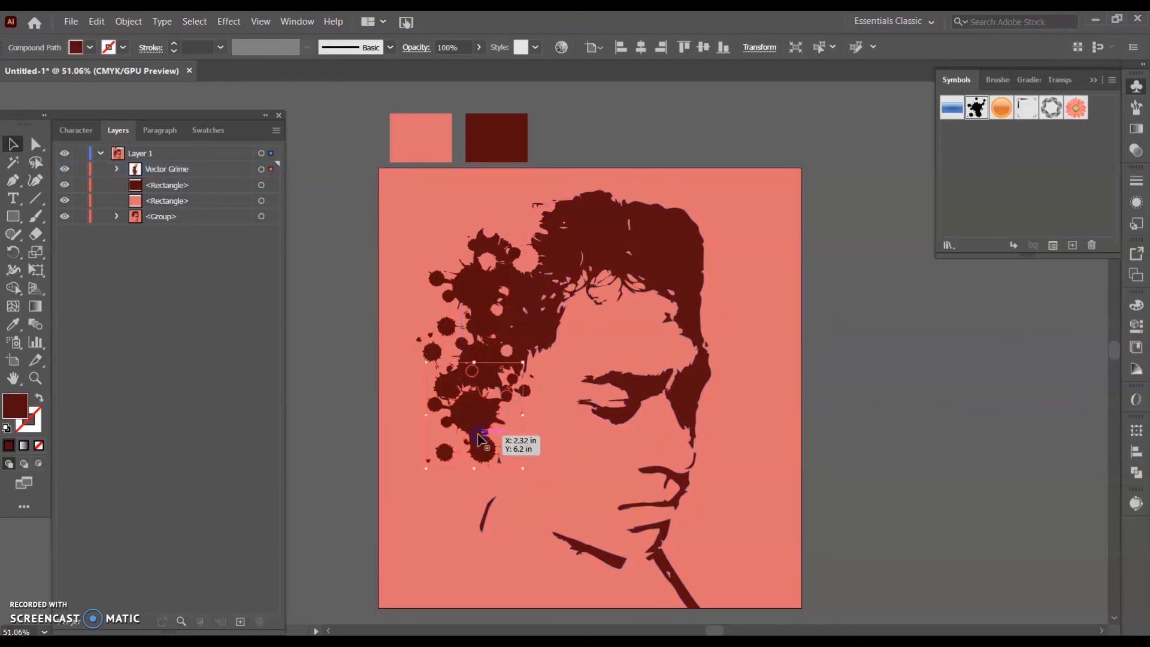
{"action": "left_click_drag", "start_coordinate": [528, 474], "coordinate": [561, 353]}
{"action": "left_click", "coordinate": [824, 390]}
Step: Adjust the placement of the light pink splatters on the upper and back parts of the hair
{"action": "left_click_drag", "start_coordinate": [519, 221], "coordinate": [531, 228]}
{"action": "left_click", "coordinate": [824, 261]}
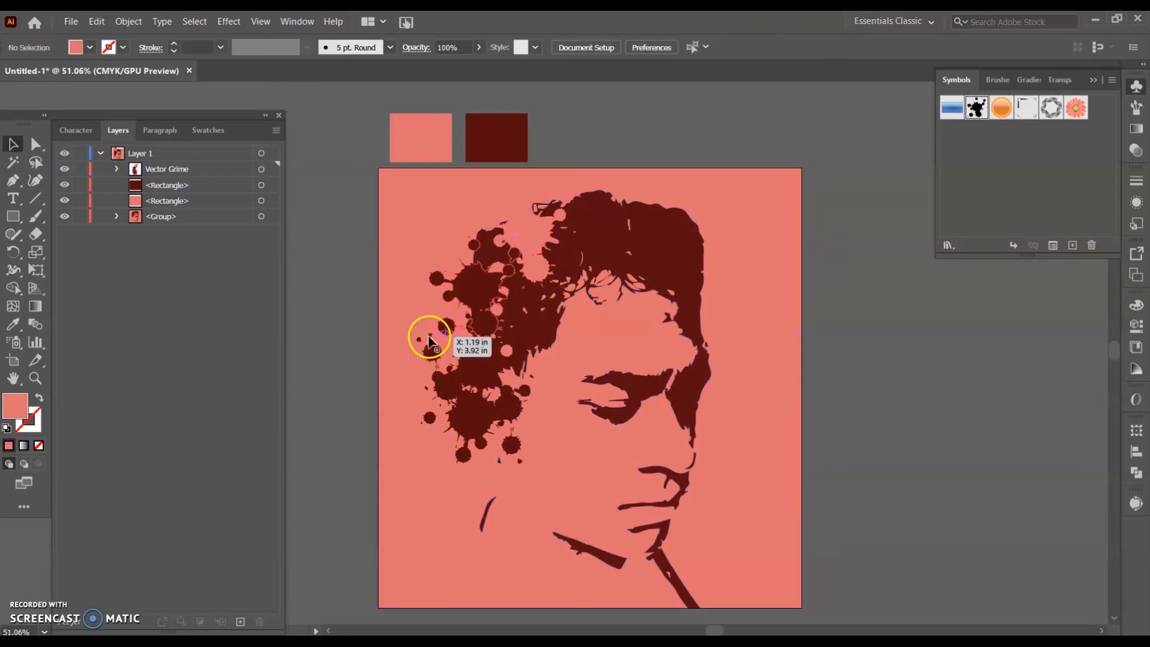
{"action": "left_click_drag", "start_coordinate": [441, 342], "coordinate": [442, 310]}
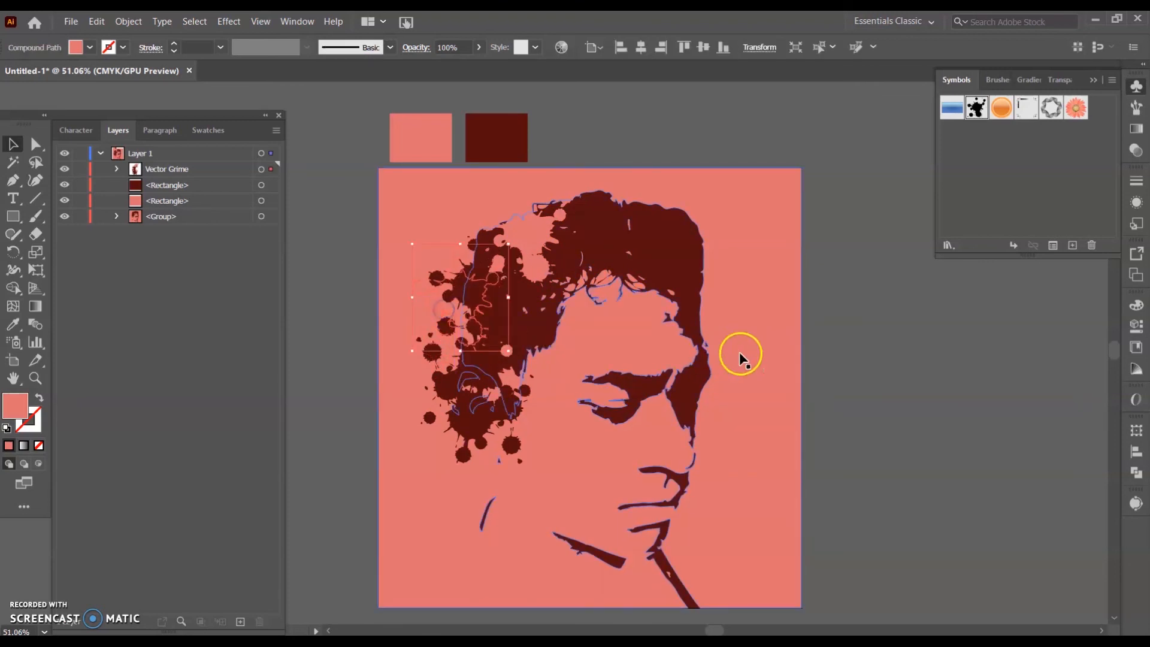
{"action": "left_click", "coordinate": [329, 378]}
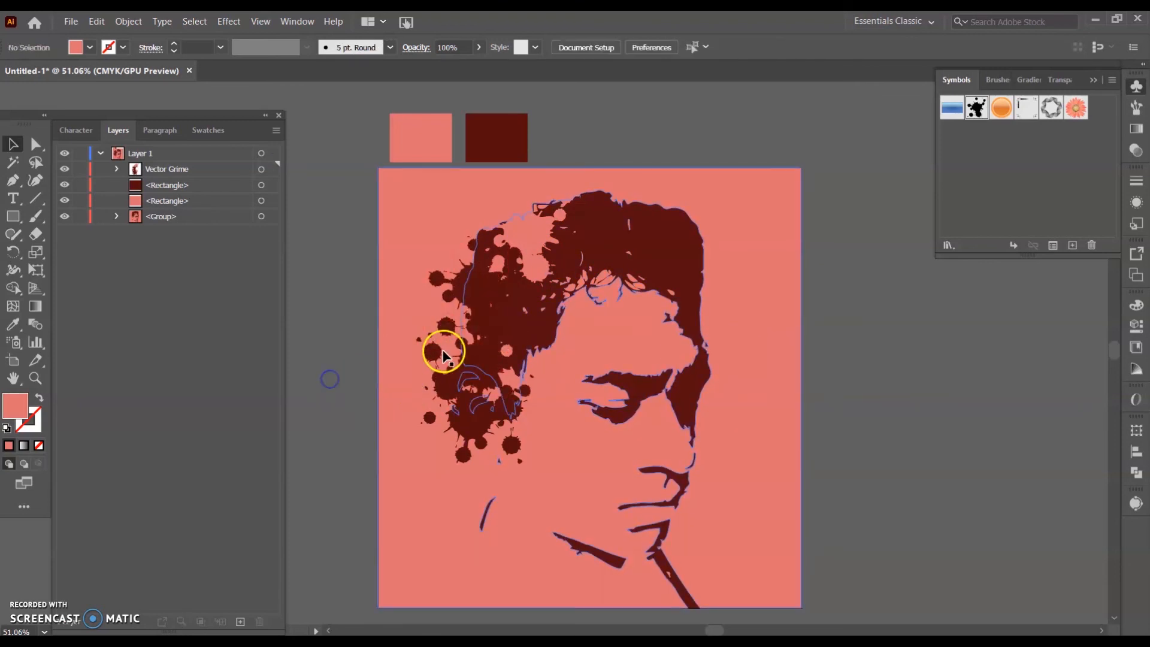
Step: Export the artwork to the Desktop as a PNG named me, at High (300 ppi) resolution with a transparent background
{"action": "left_click", "coordinate": [71, 22]}
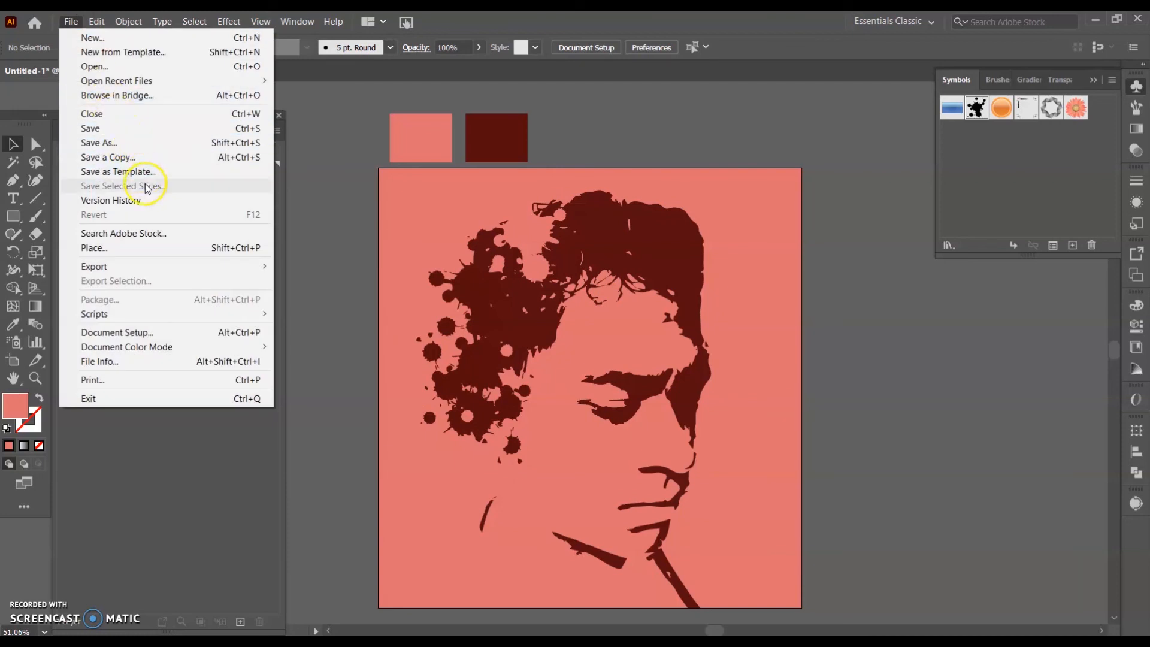
{"action": "mouse_move", "coordinate": [134, 268]}
{"action": "left_click", "coordinate": [321, 283]}
{"action": "left_click", "coordinate": [141, 311]}
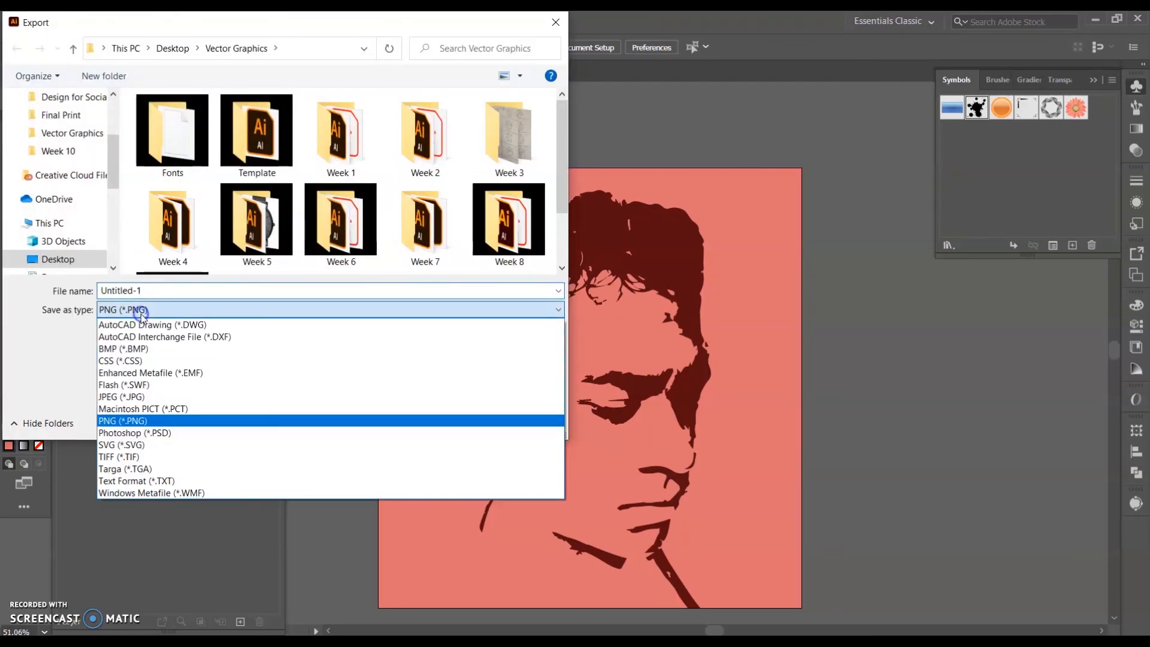
{"action": "left_click", "coordinate": [142, 314]}
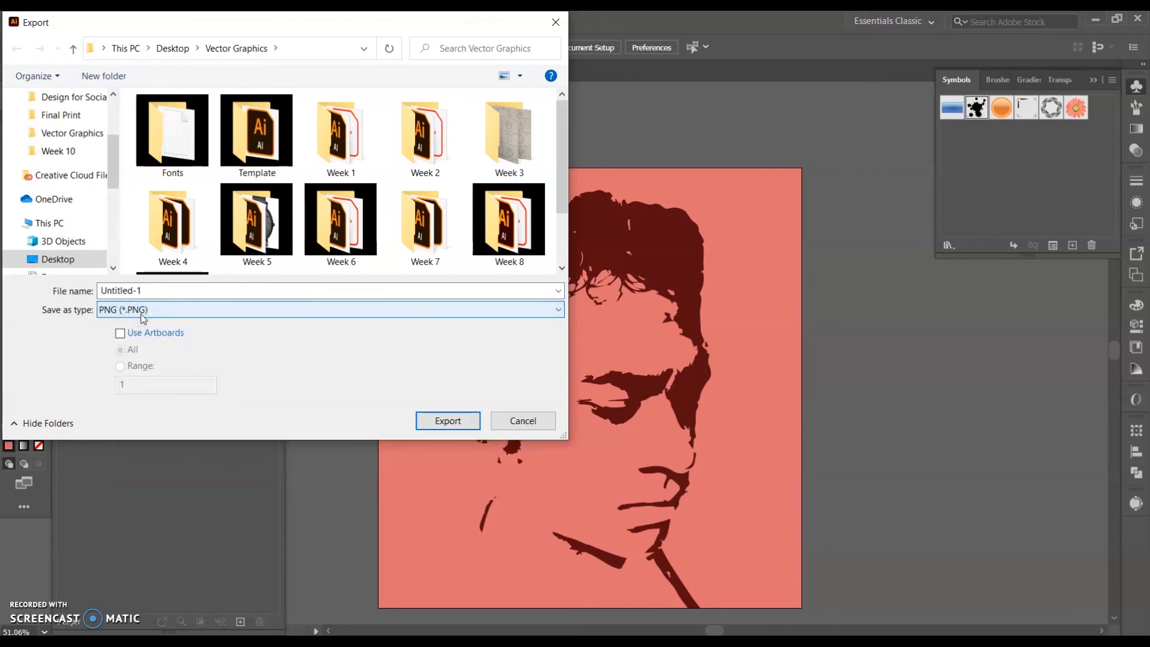
{"action": "left_click", "coordinate": [160, 292]}
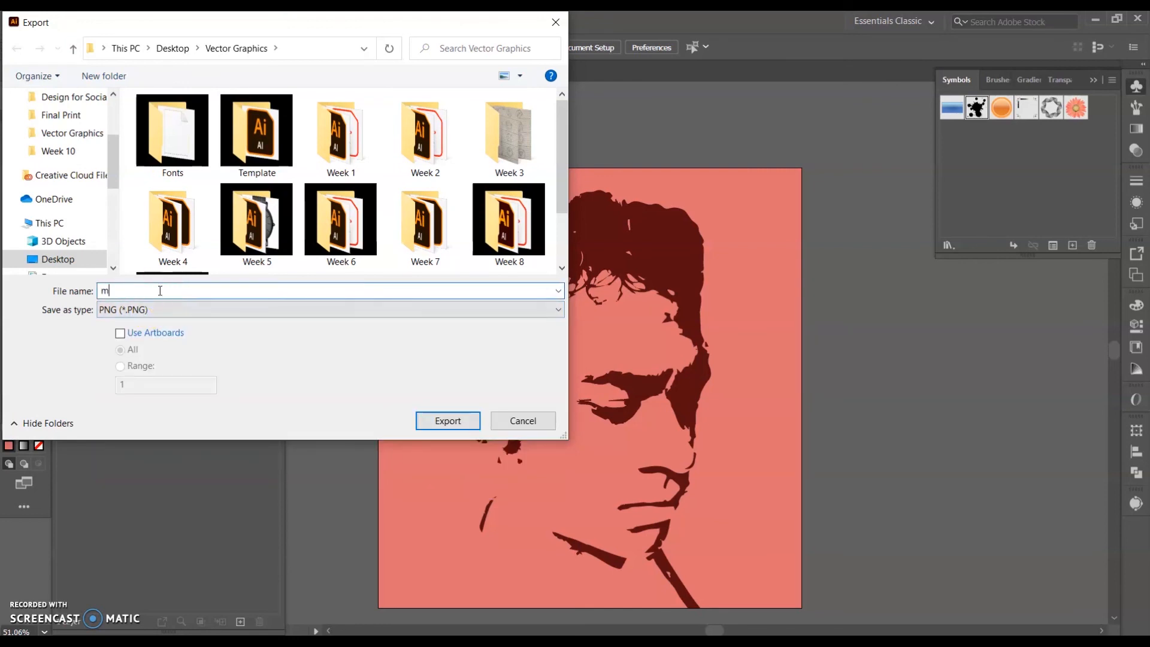
{"action": "left_click", "coordinate": [74, 258]}
{"action": "left_click", "coordinate": [446, 422]}
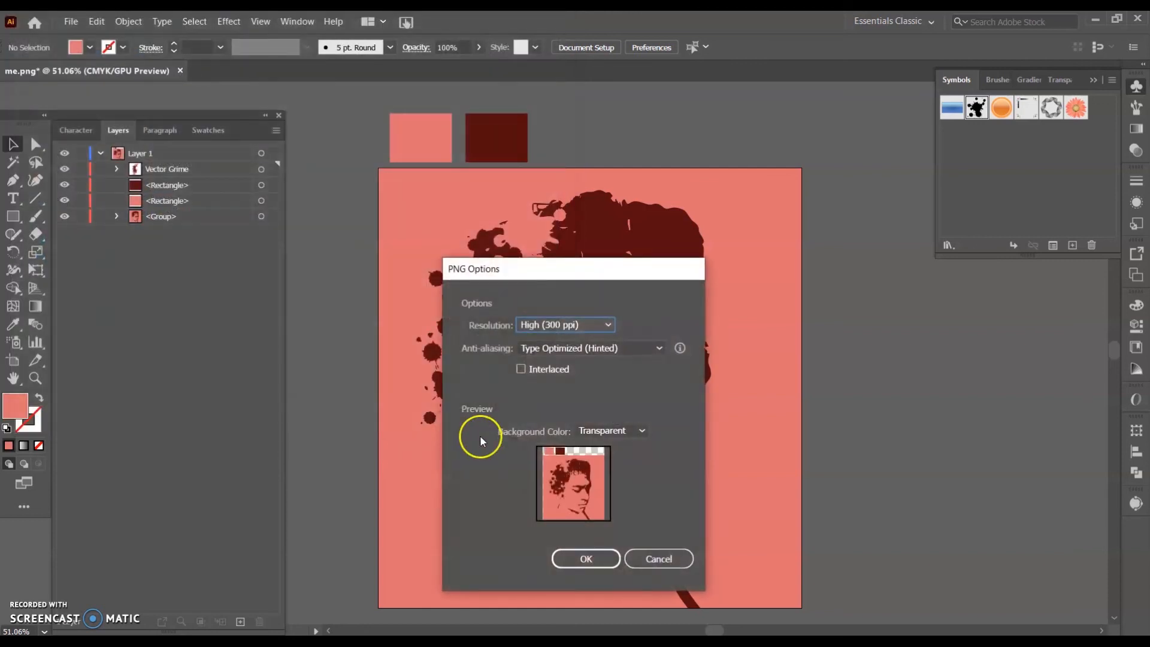
{"action": "left_click", "coordinate": [584, 559]}
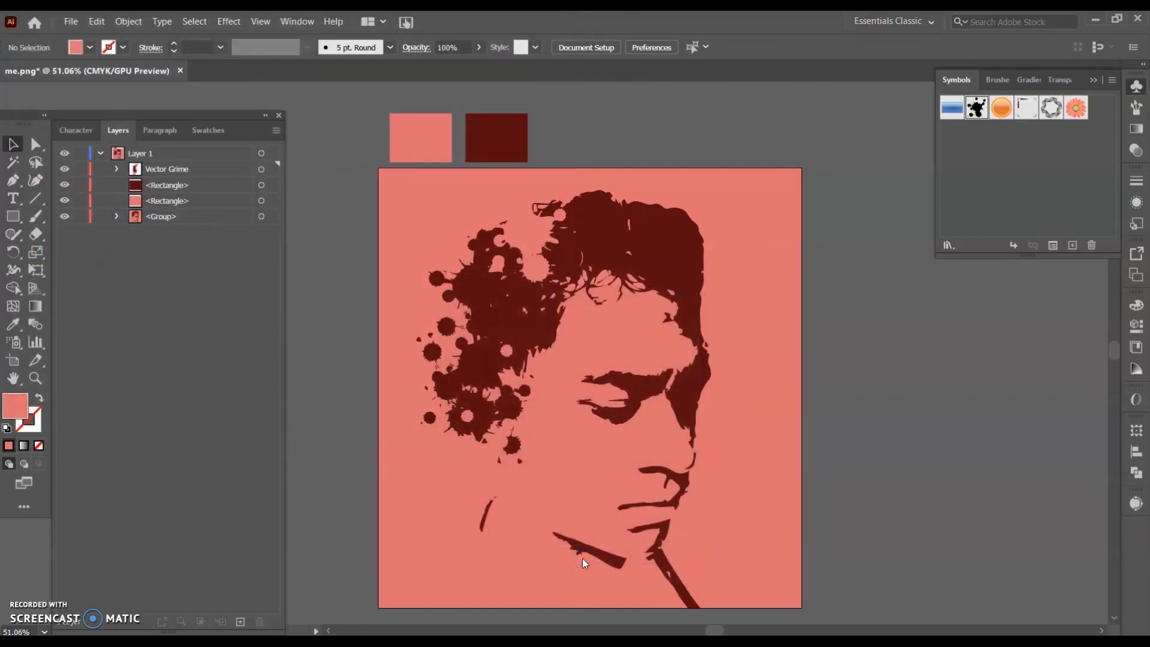